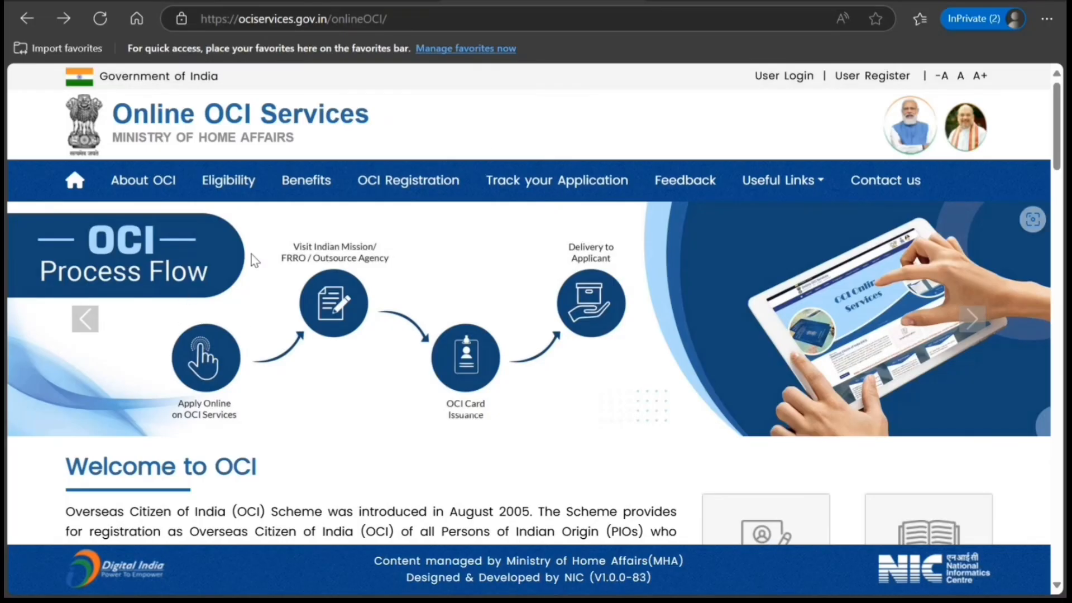
- Proceed to the OCI user registration form from the home page's OCI - Registration section
scroll(158, 249, "down", 5)
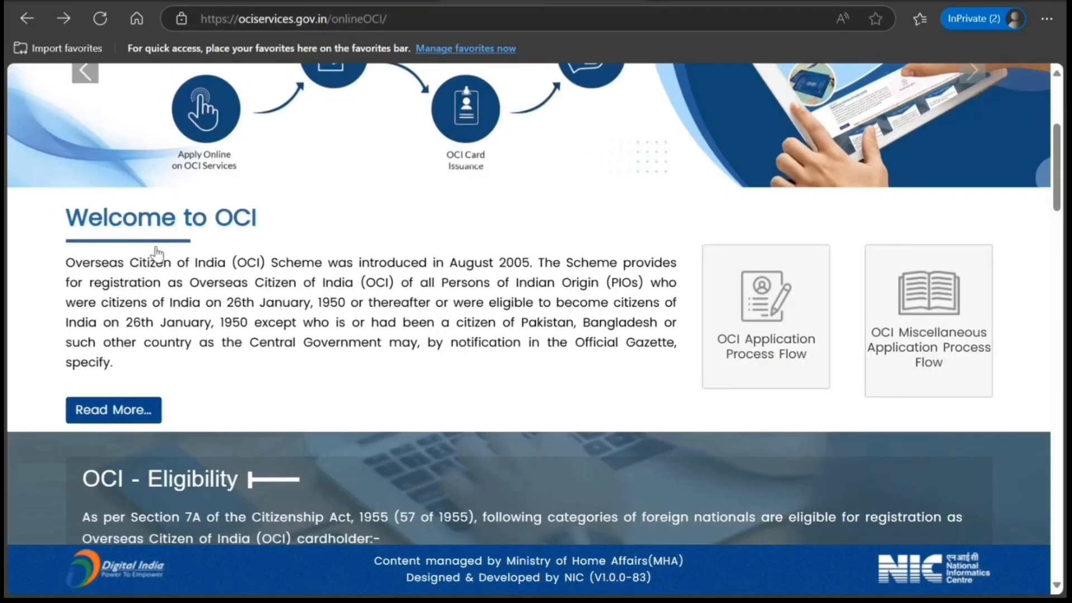
scroll(122, 413, "down", 12)
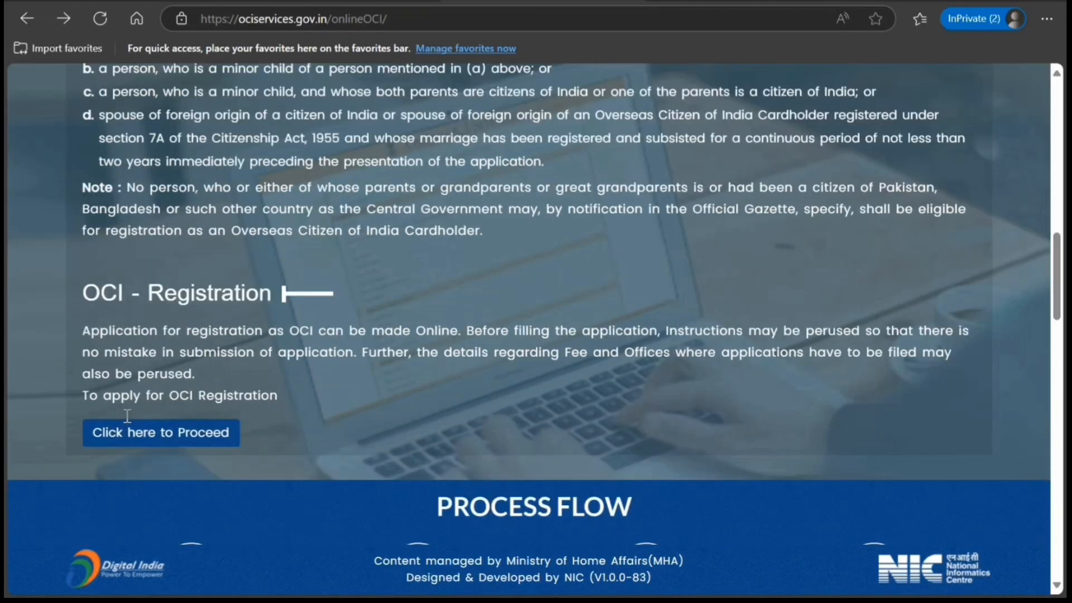
left_click(155, 436)
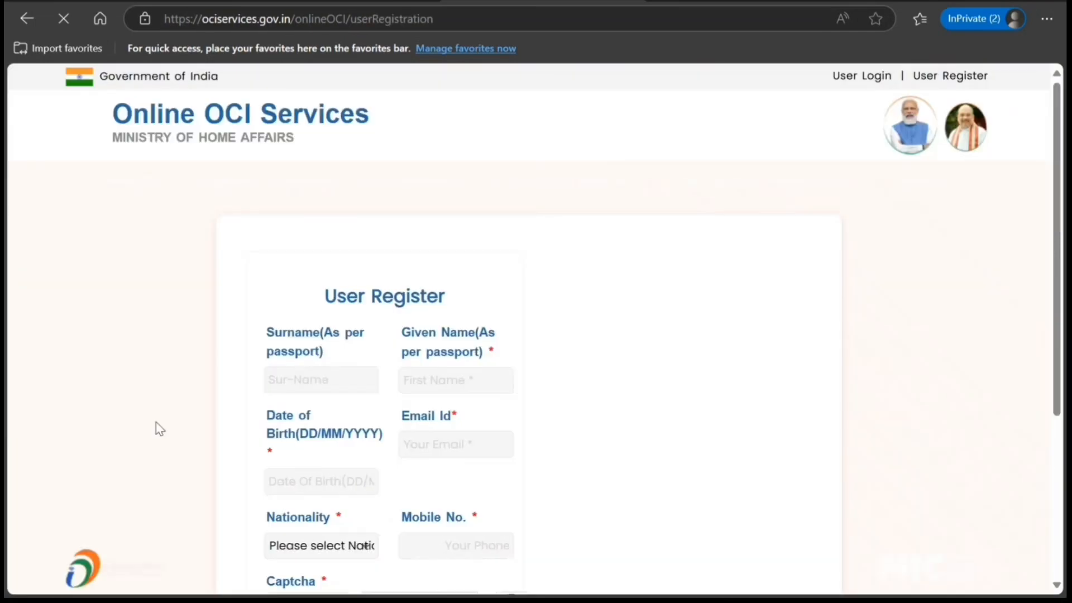
- Enter the applicant's surname and given name as per passport in the user registration form
scroll(175, 511, "down", 3)
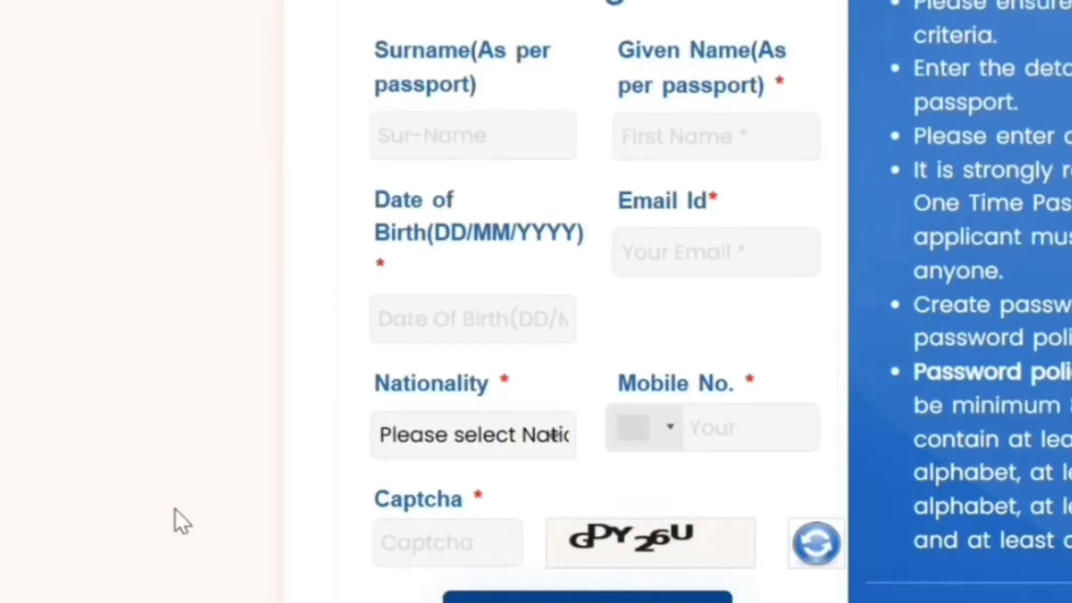
left_click(530, 126)
type("S")
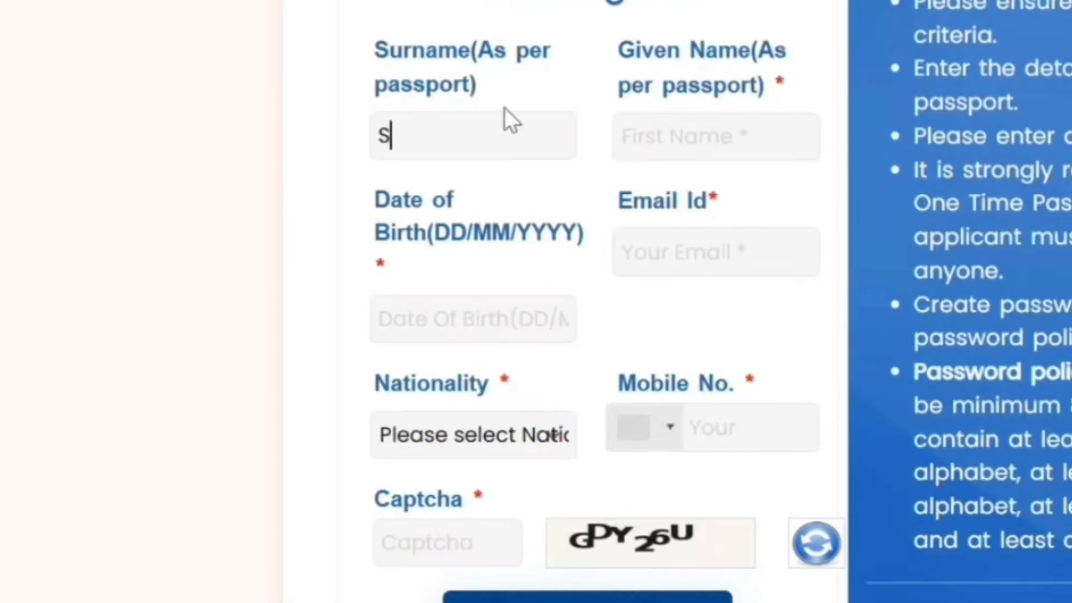
type("mith")
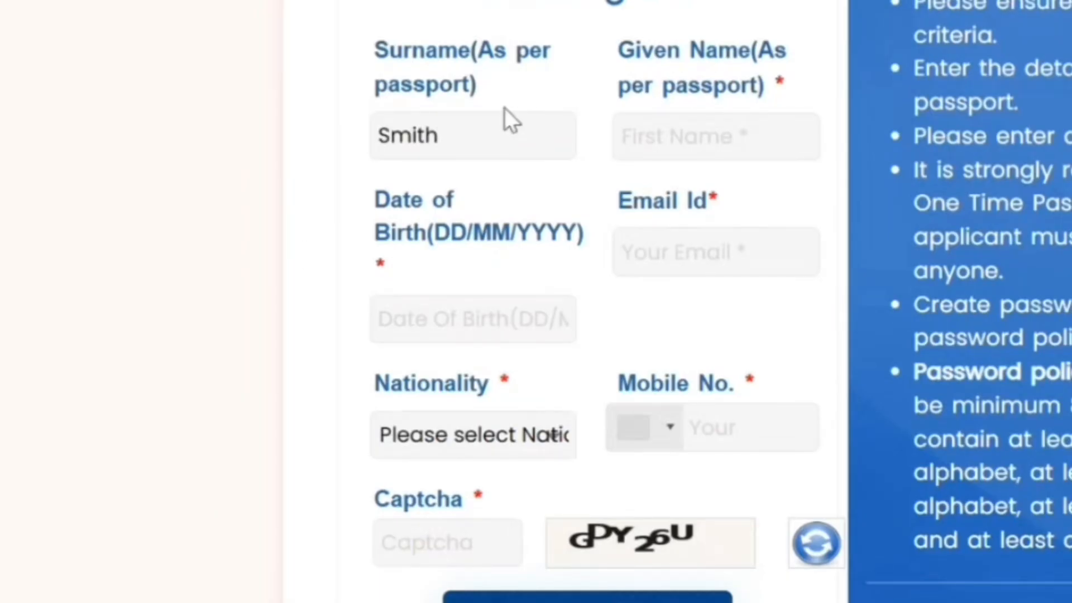
key("Tab")
type("John")
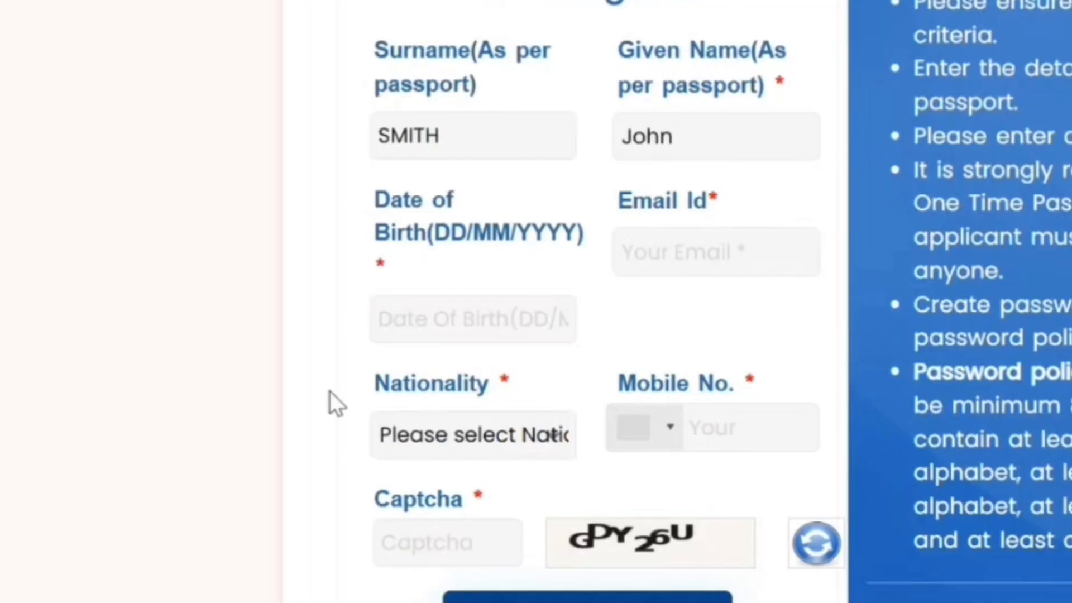
- Fill in the applicant's date of birth and select Canada as the nationality
left_click(436, 318)
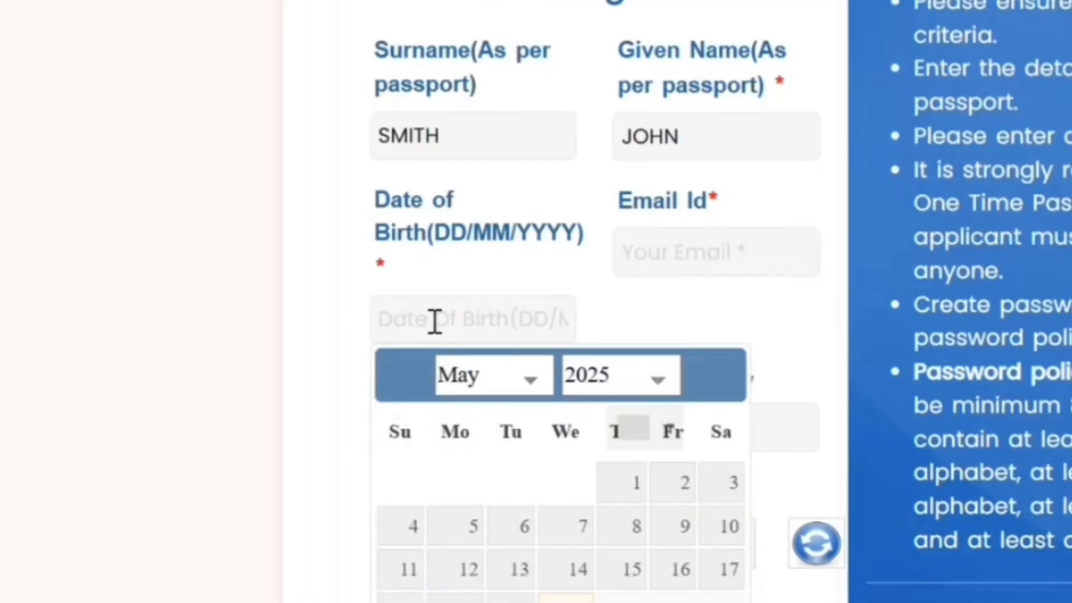
left_click(622, 375)
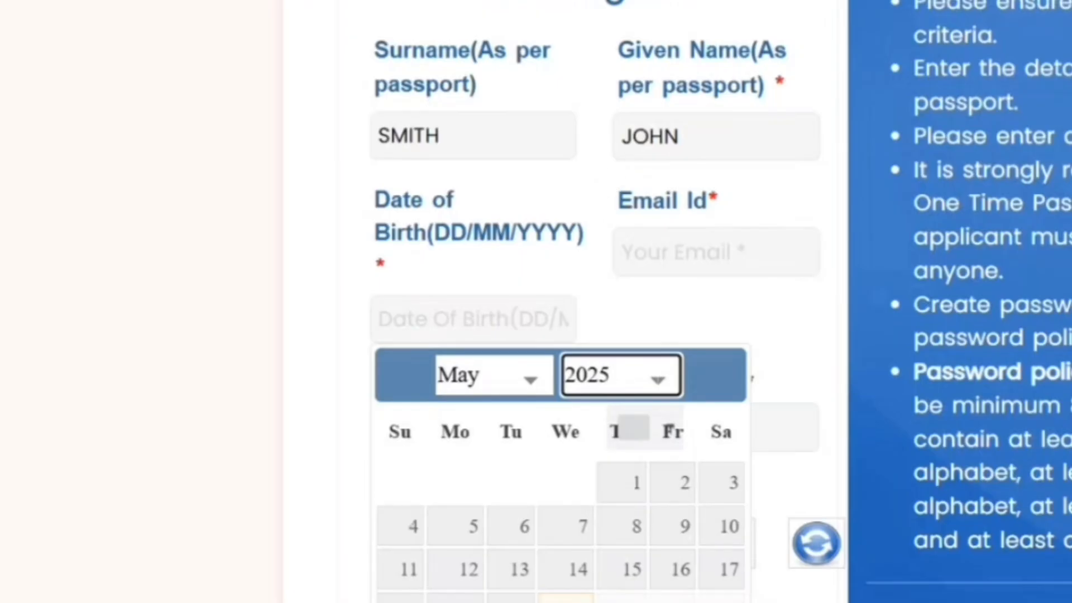
left_click(600, 427)
left_click(536, 363)
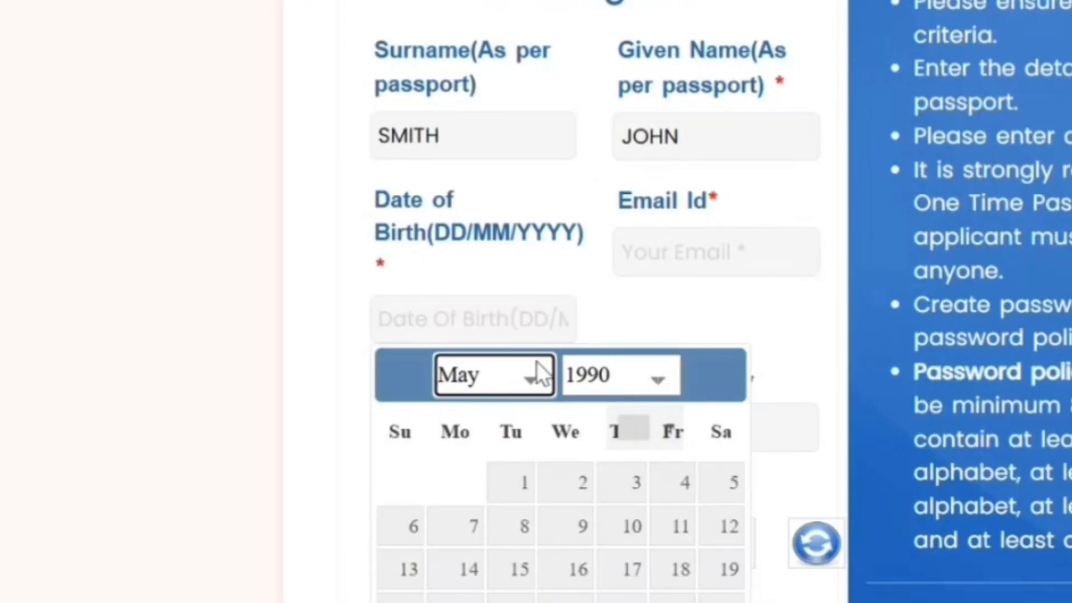
left_click(570, 258)
left_click(627, 485)
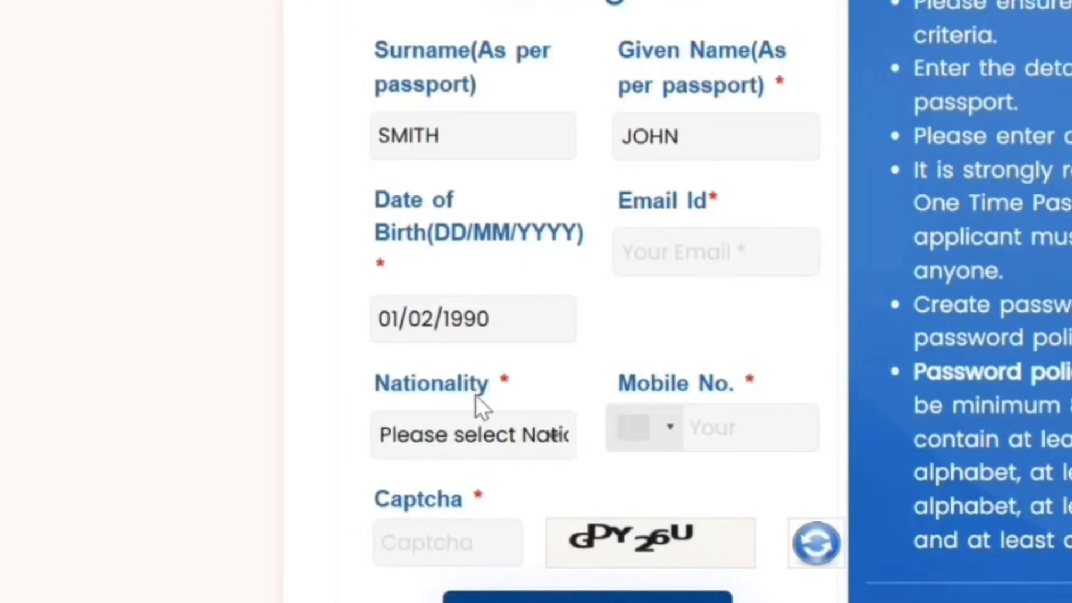
left_click(514, 444)
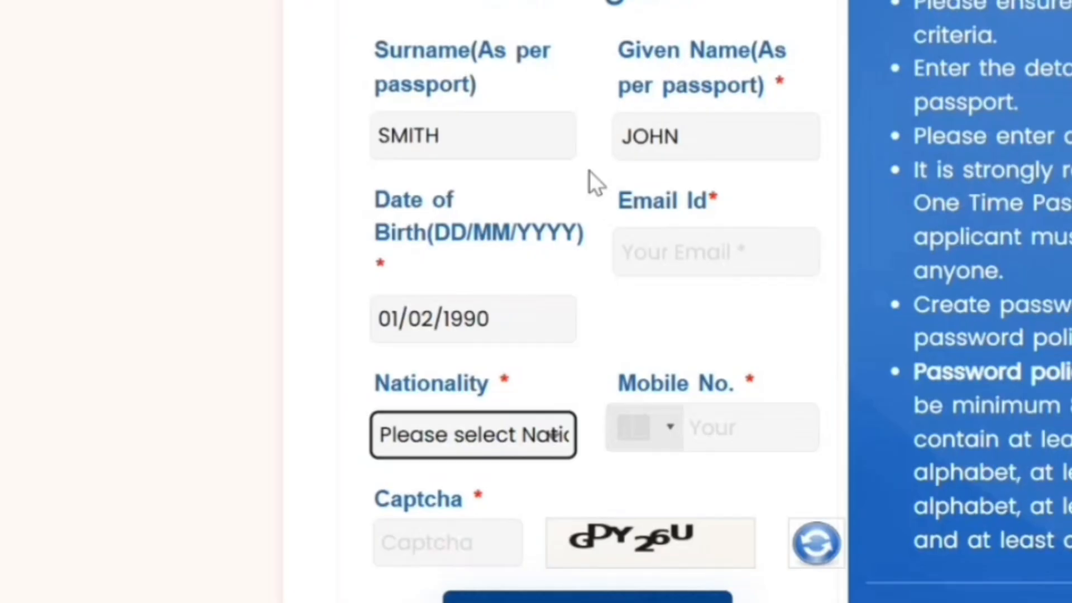
left_click(379, 46)
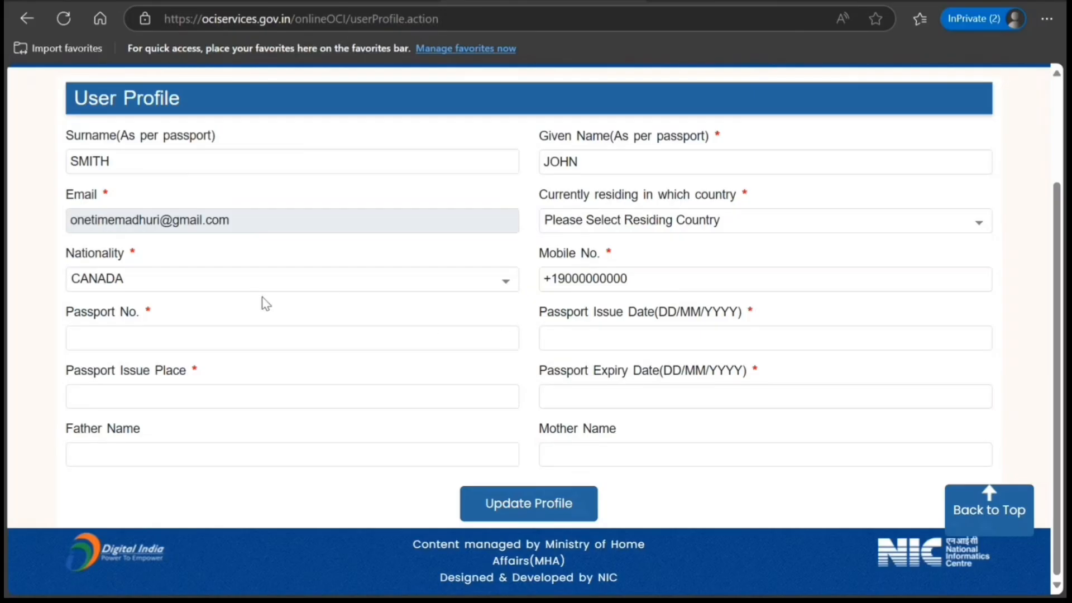
- Enter the passport number in the user profile and set the passport issue date to 02/01/2025
left_click(258, 332)
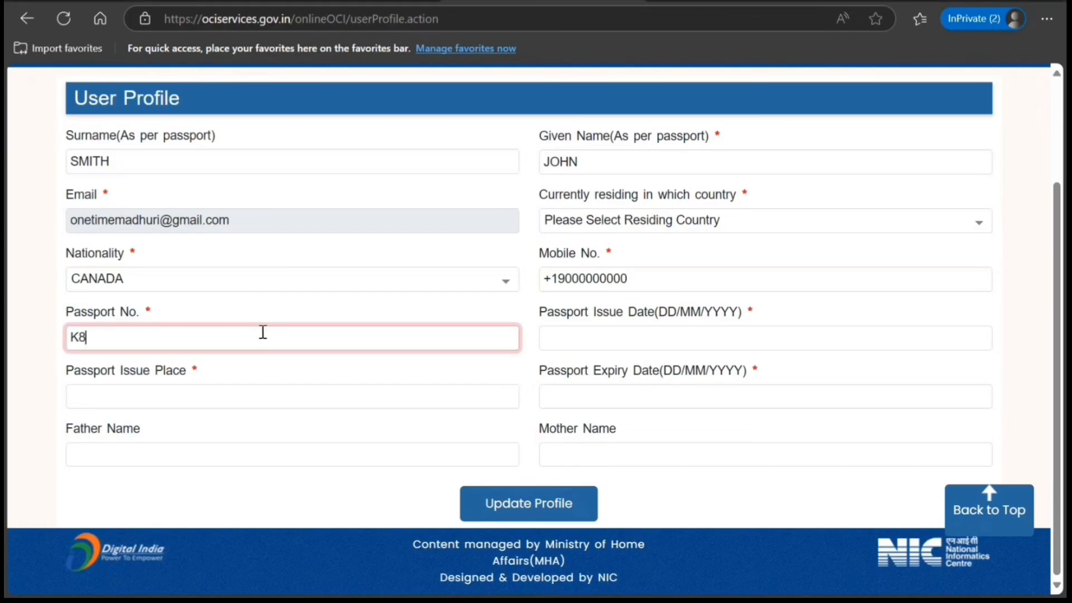
key("Tab")
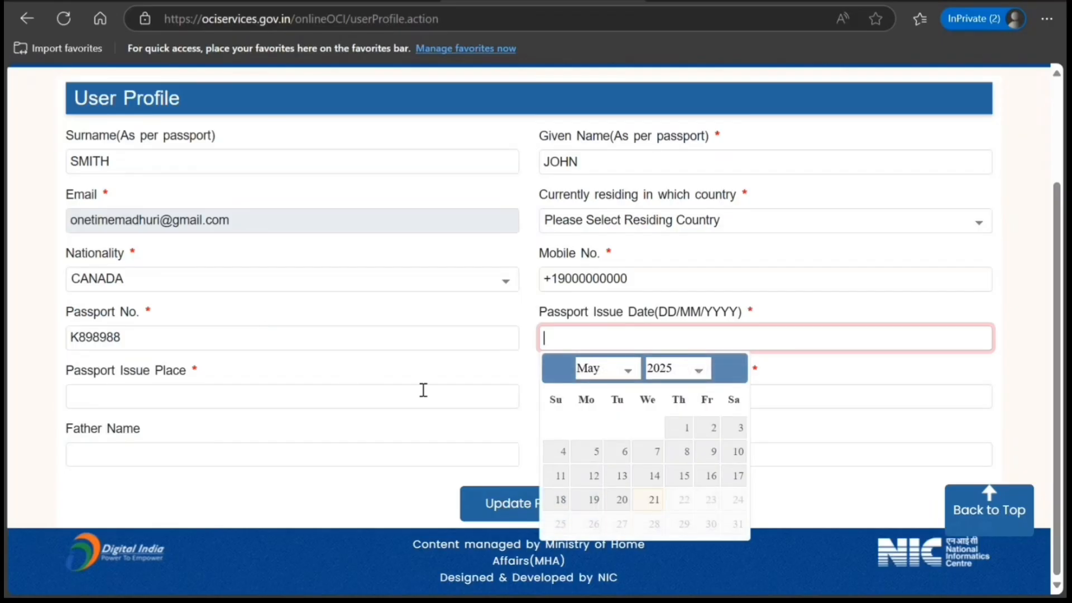
left_click(619, 375)
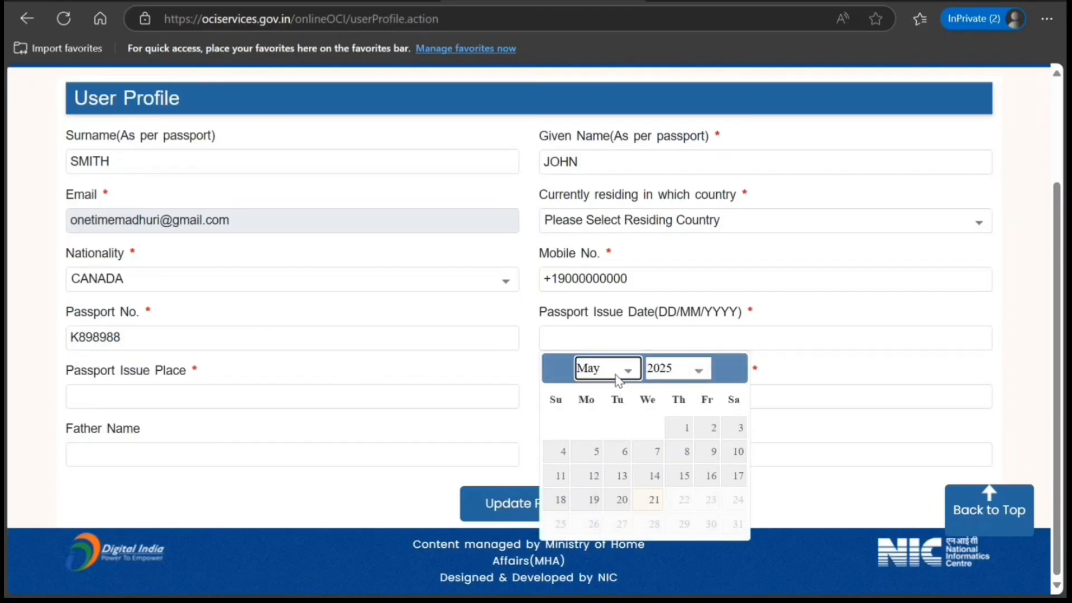
left_click(605, 402)
left_click(684, 431)
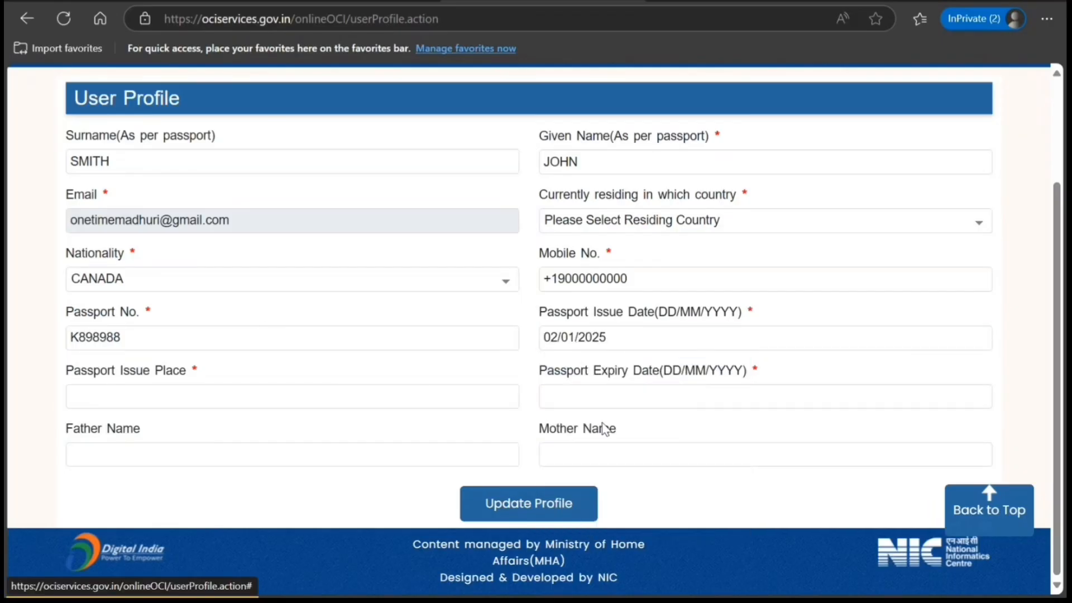
- Enter Toronto as the passport issue place and set the passport expiry date to 01/11/2035
left_click(312, 397)
type("T")
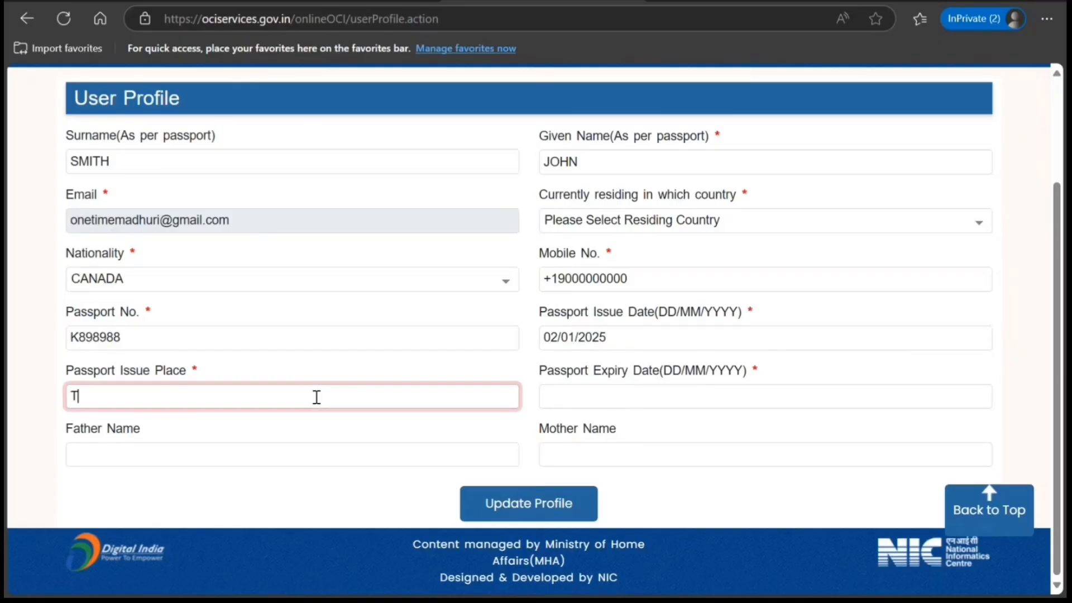
type("oronto")
left_click(560, 401)
left_click(624, 194)
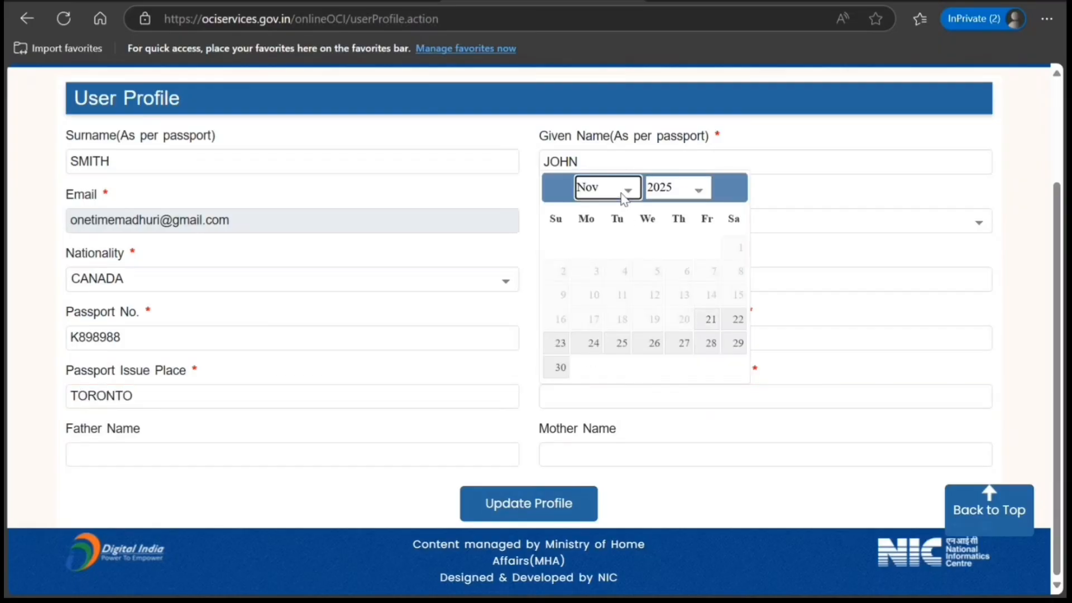
left_click(654, 197)
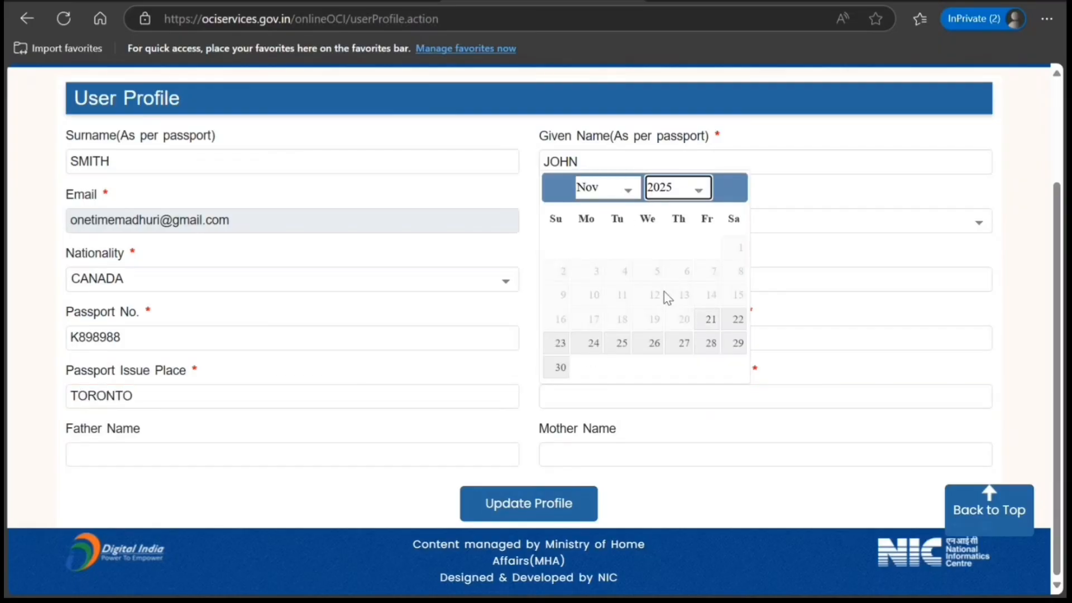
left_click(668, 425)
left_click(680, 251)
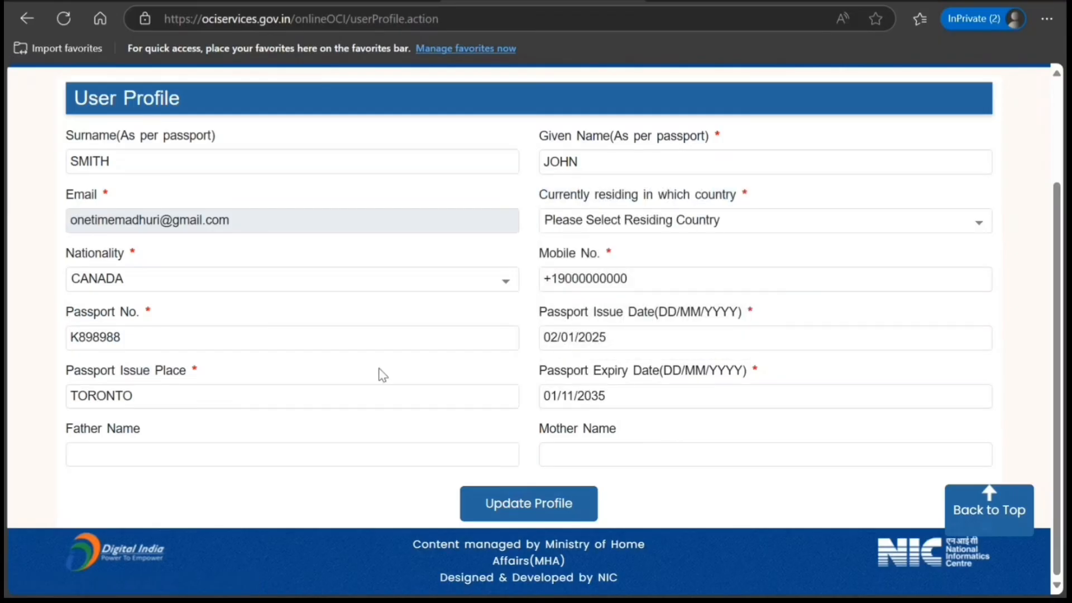
- Enter the father's and mother's full names and submit the profile update
left_click(384, 453)
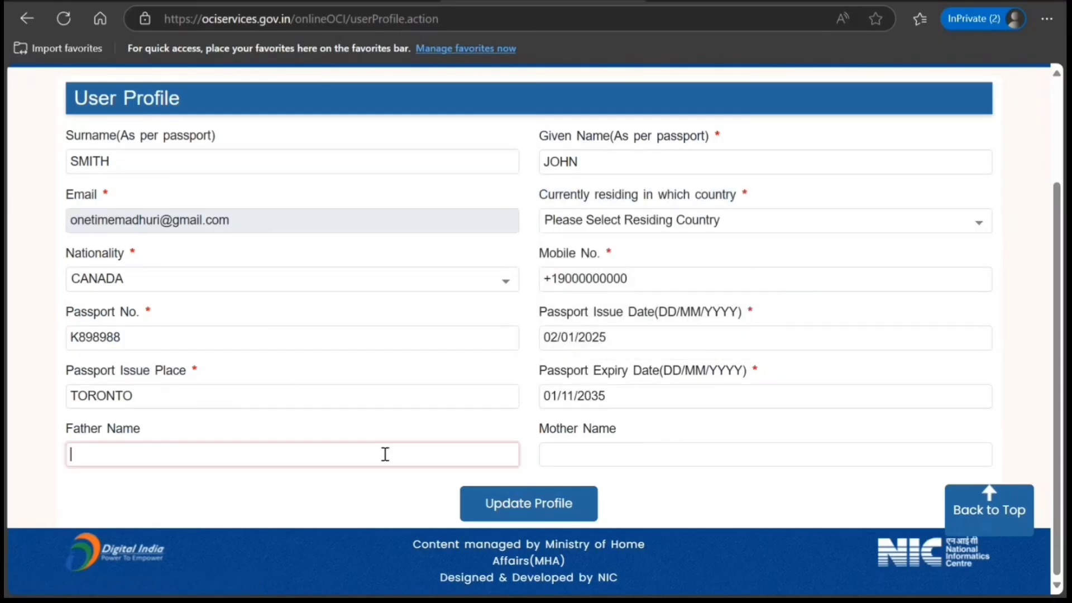
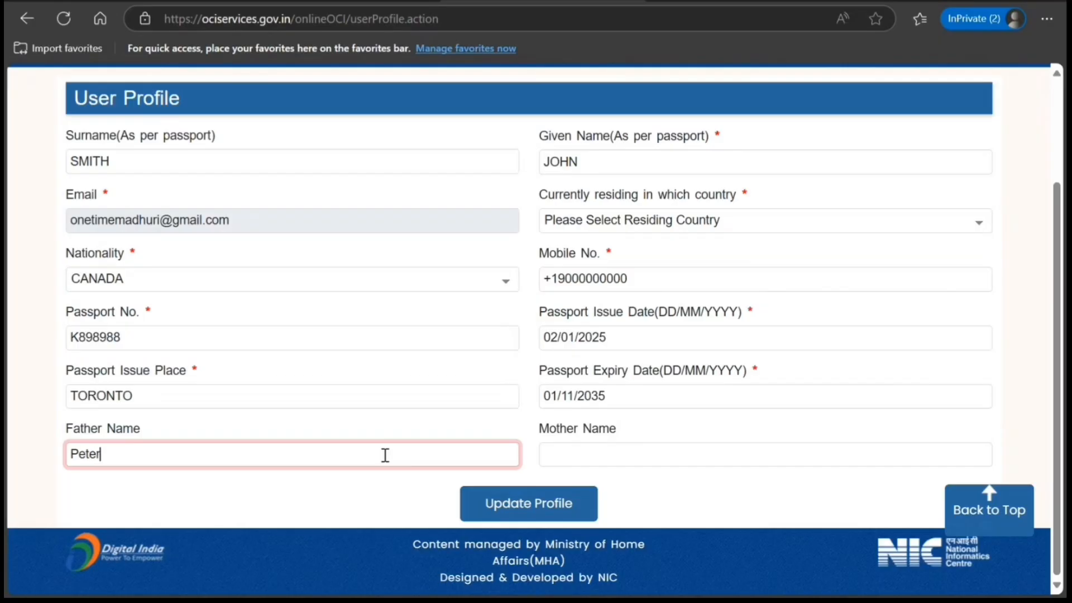
key("Tab")
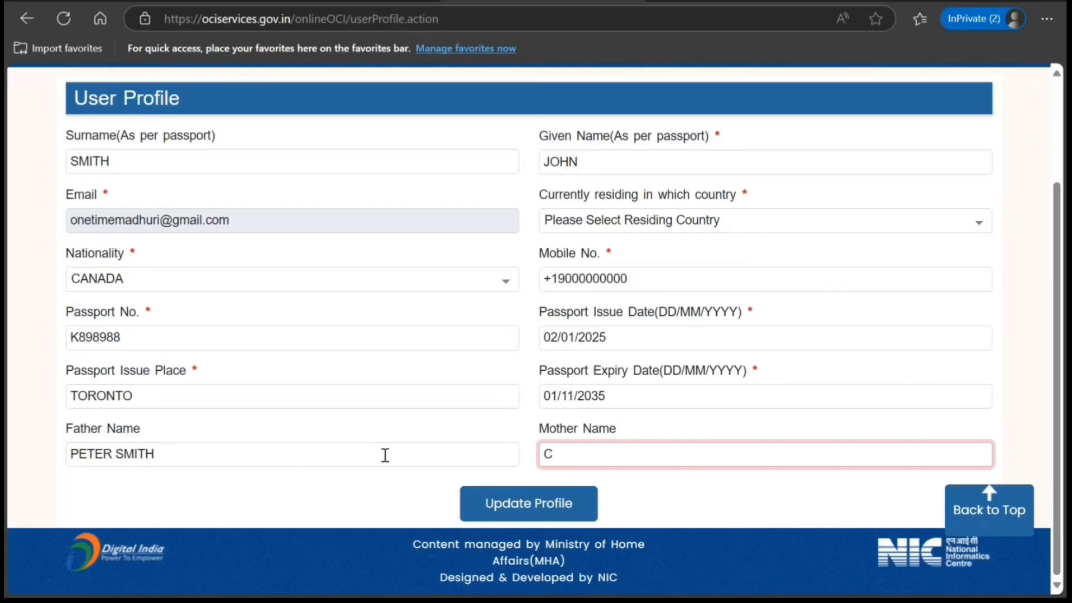
left_click(509, 514)
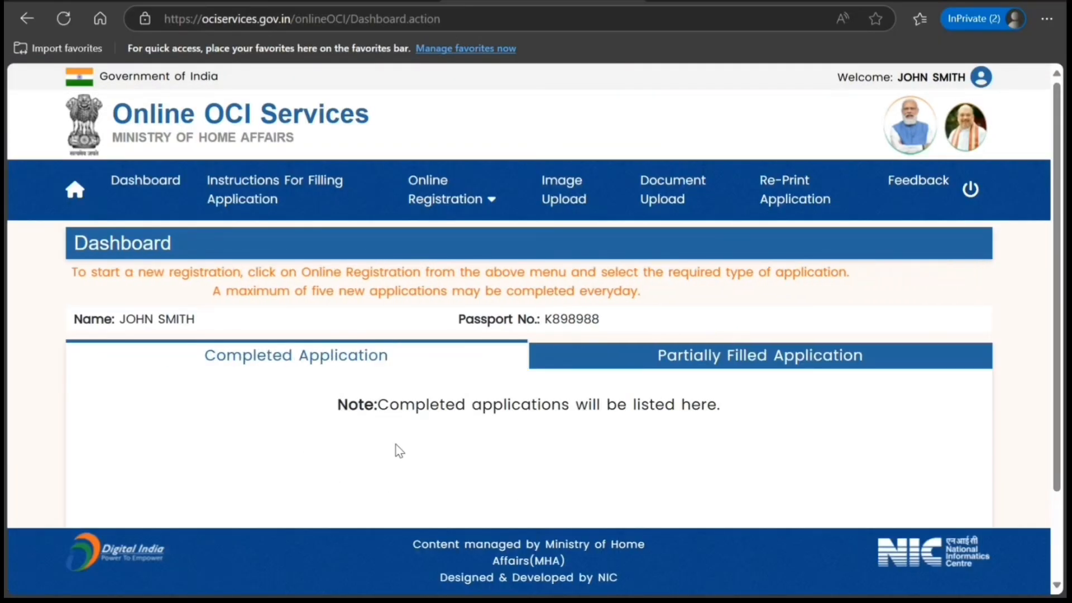
- Review the completed and partially filled application lists on the dashboard
scroll(405, 450, "down", 2)
scroll(395, 445, "up", 2)
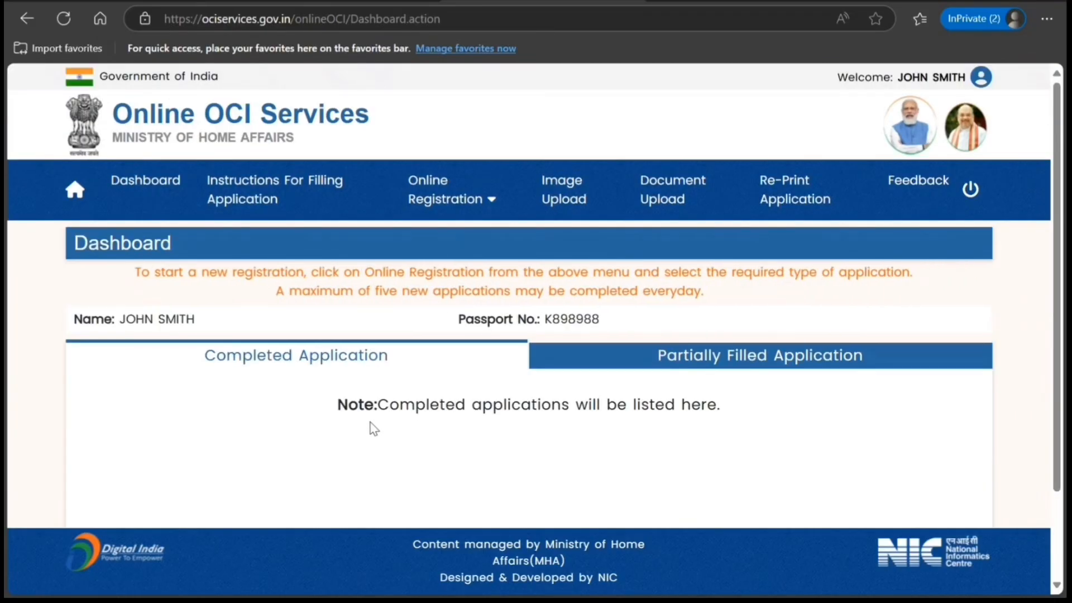
scroll(357, 416, "down", 2)
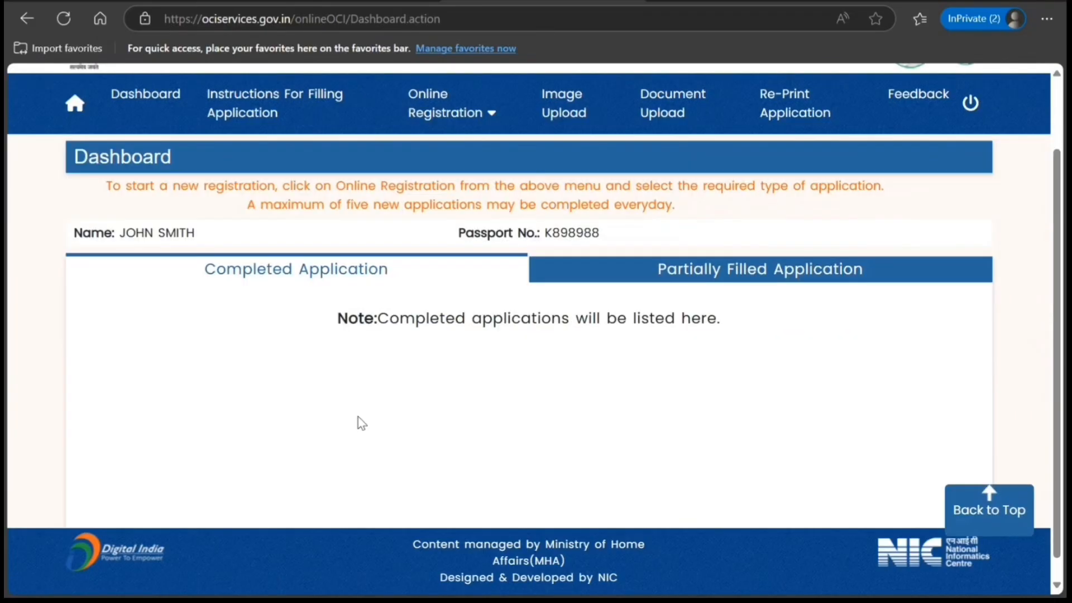
left_click(684, 252)
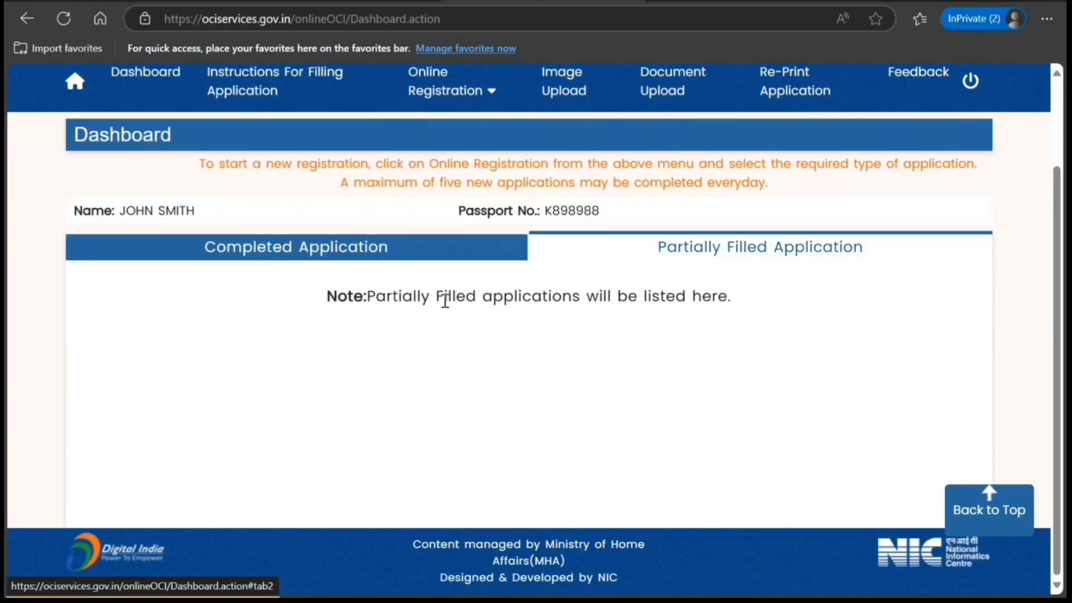
scroll(418, 396, "up", 2)
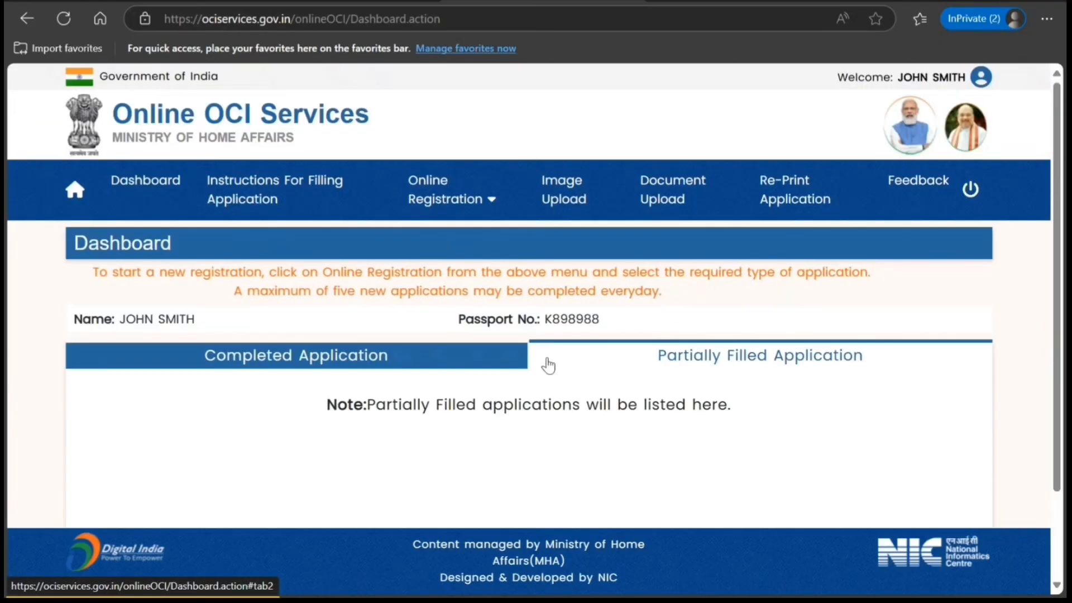
left_click(450, 366)
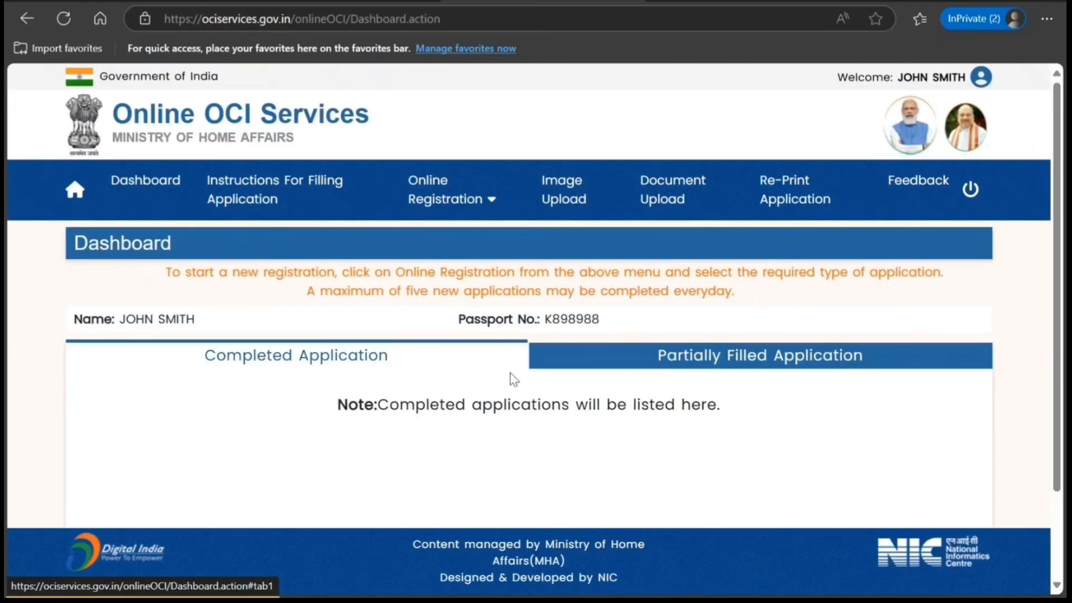
- Start a new OCI registration for an Indian Origin Applicant and proceed to apply online
left_click(471, 205)
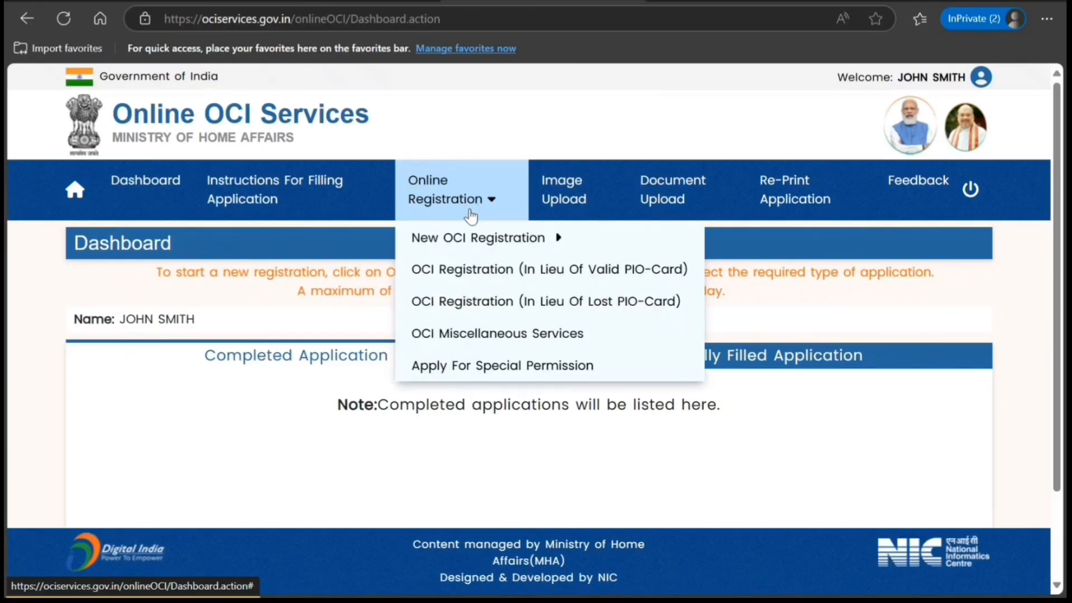
mouse_move(470, 237)
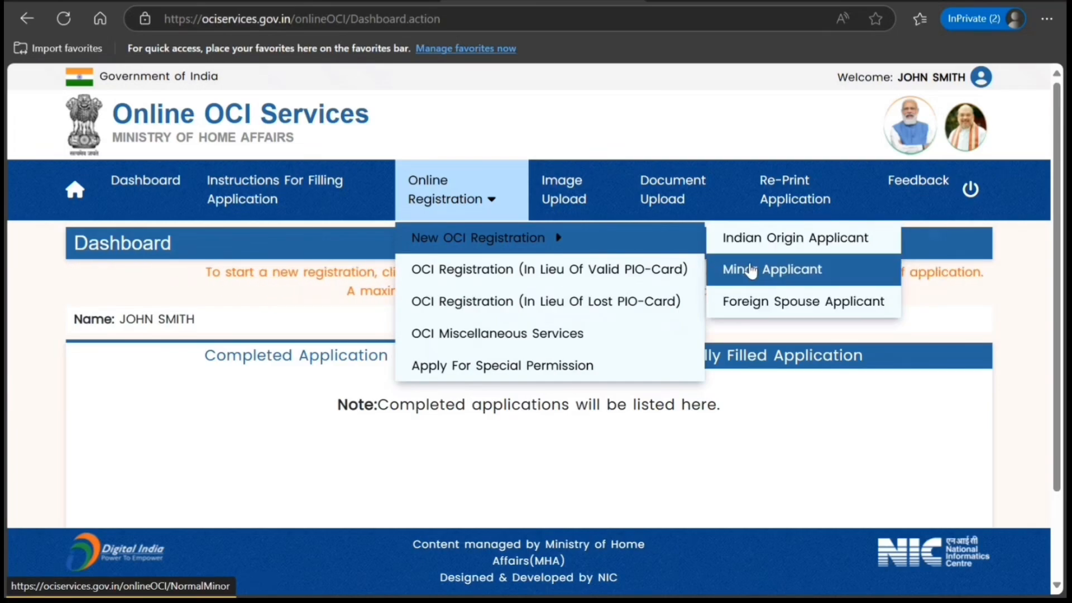
left_click(726, 240)
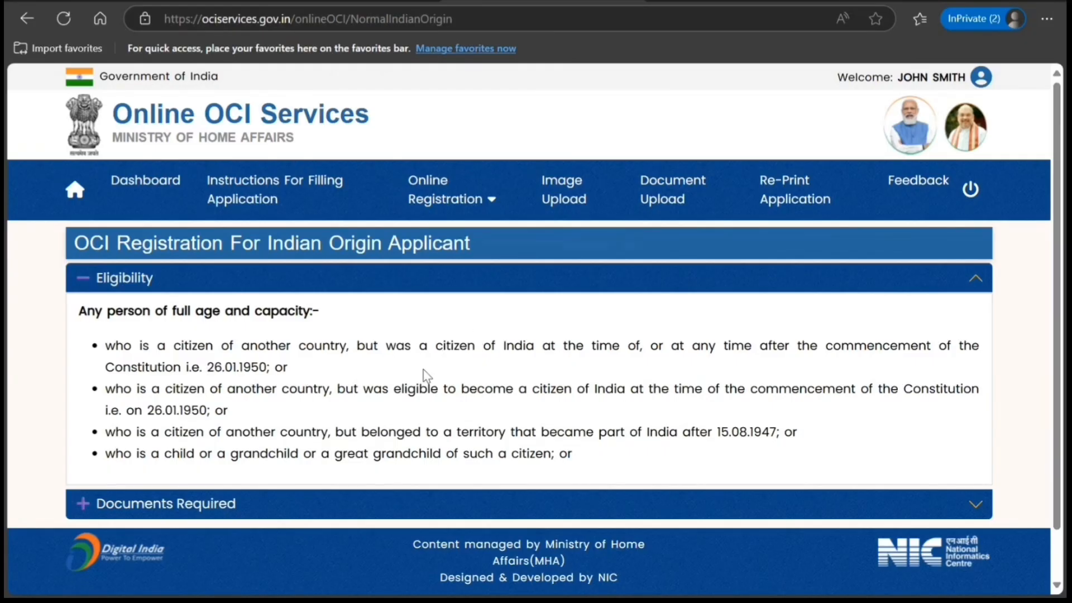
scroll(390, 385, "down", 1)
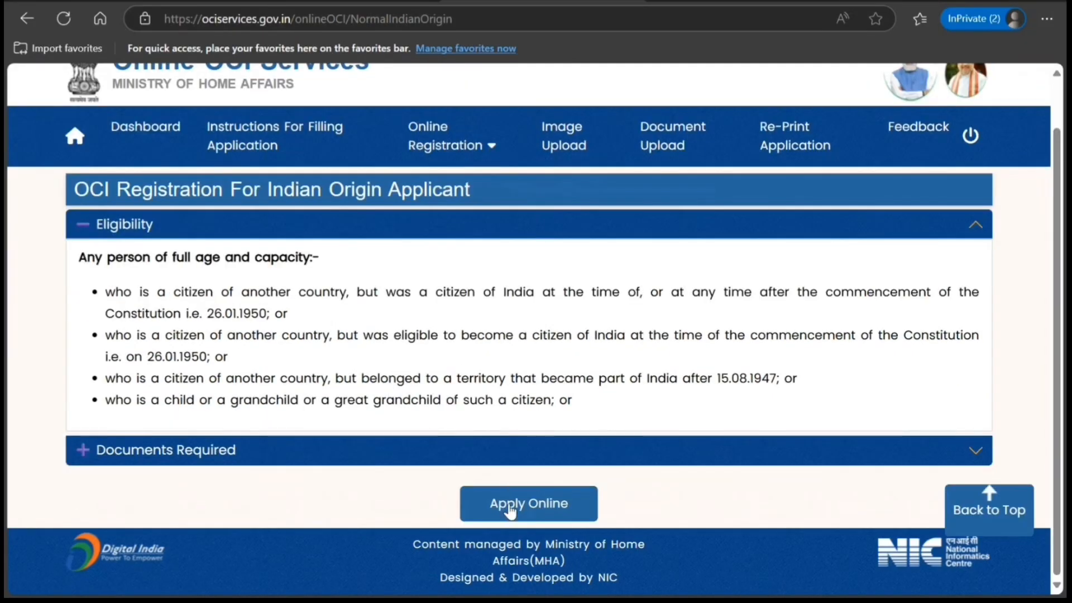
left_click(509, 506)
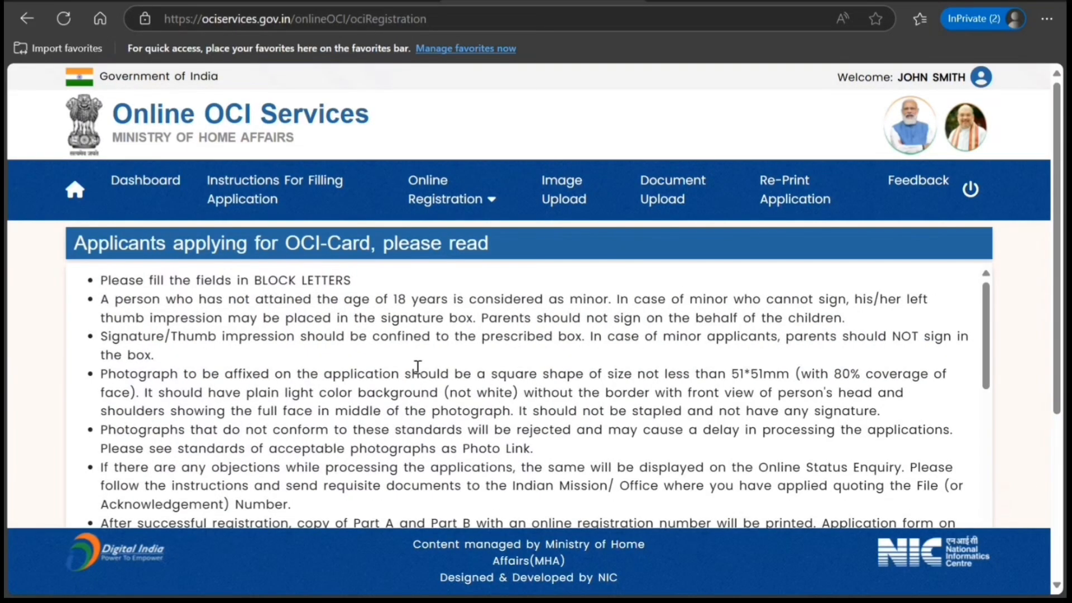
- Go through the OCI card applicant instructions, acknowledge having read them and proceed to the OCI registration form
scroll(415, 367, "down", 15)
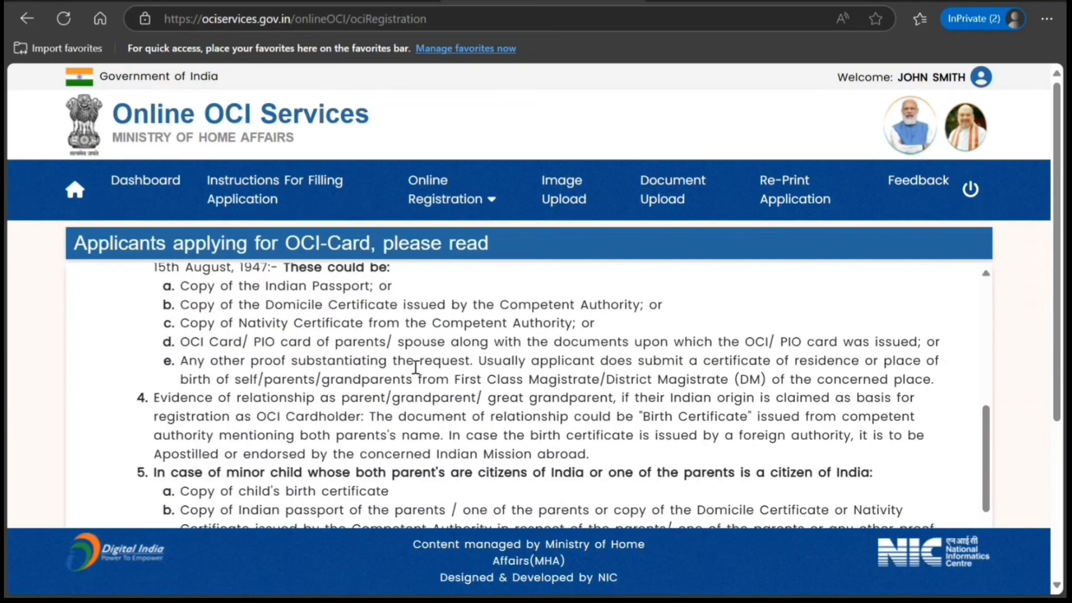
scroll(415, 367, "down", 3)
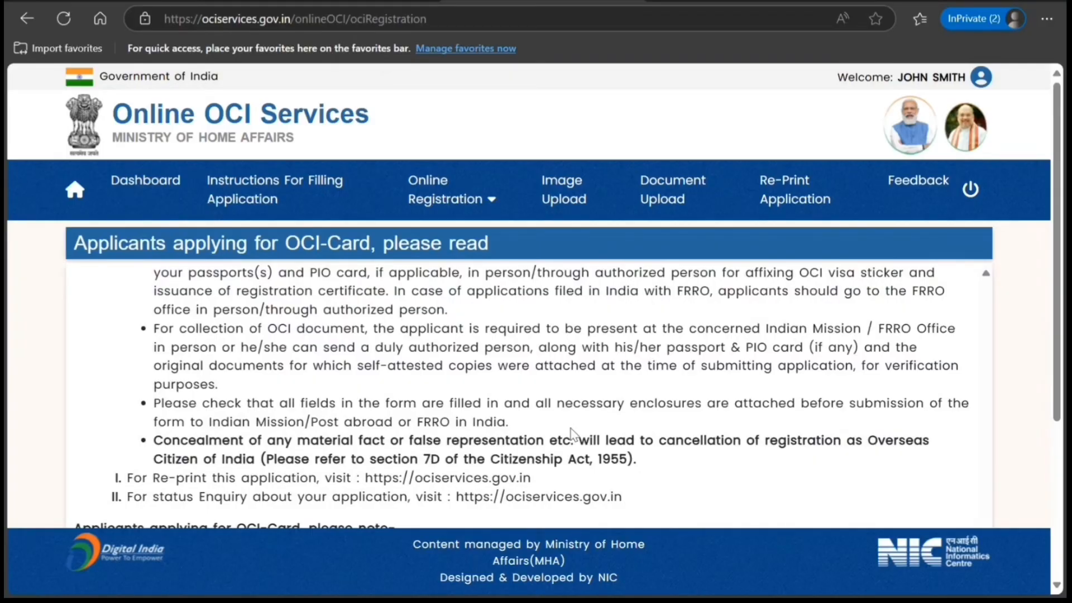
scroll(572, 433, "down", 4)
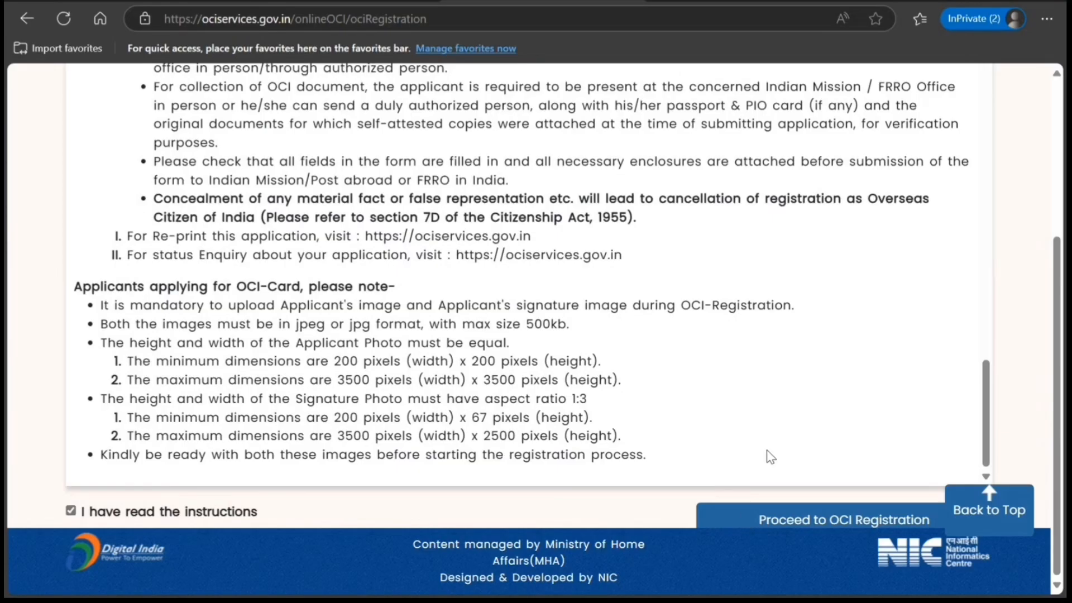
left_click(778, 523)
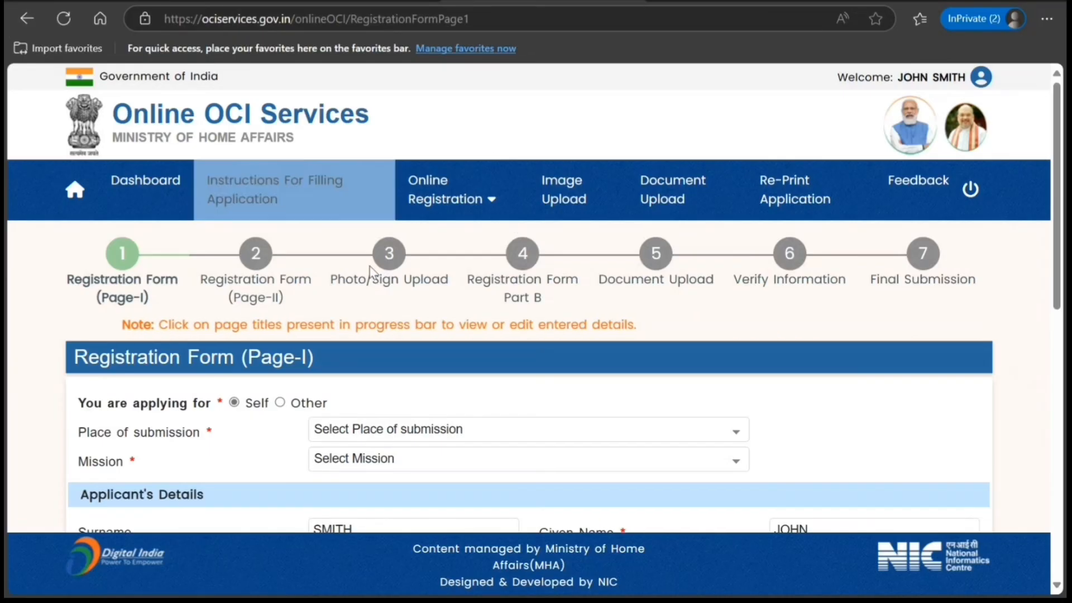
- Set the place of submission to Canada and the mission to Toronto
scroll(325, 322, "down", 3)
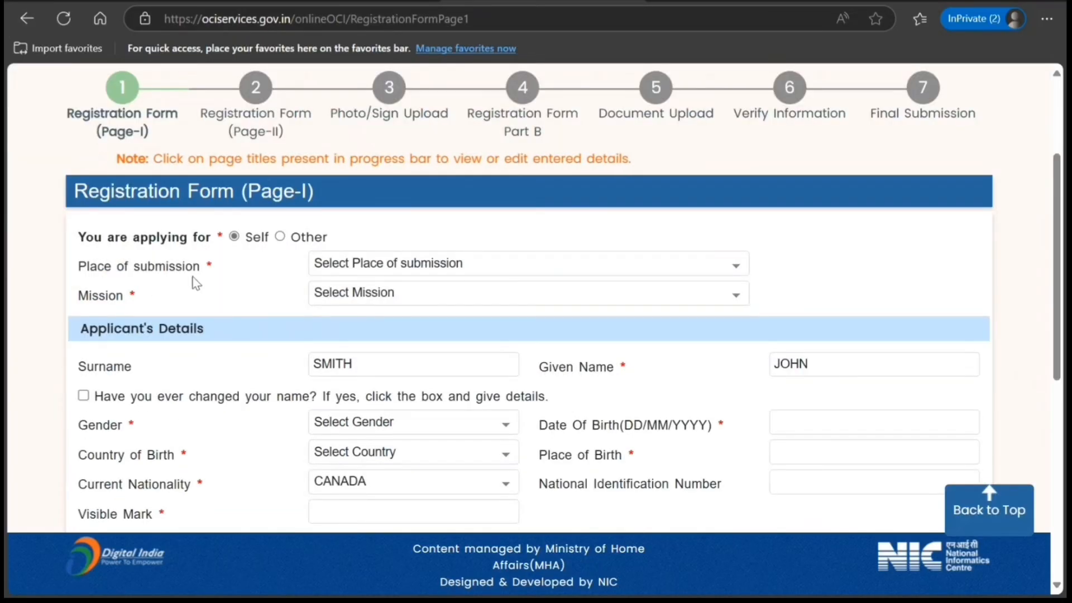
left_click(379, 267)
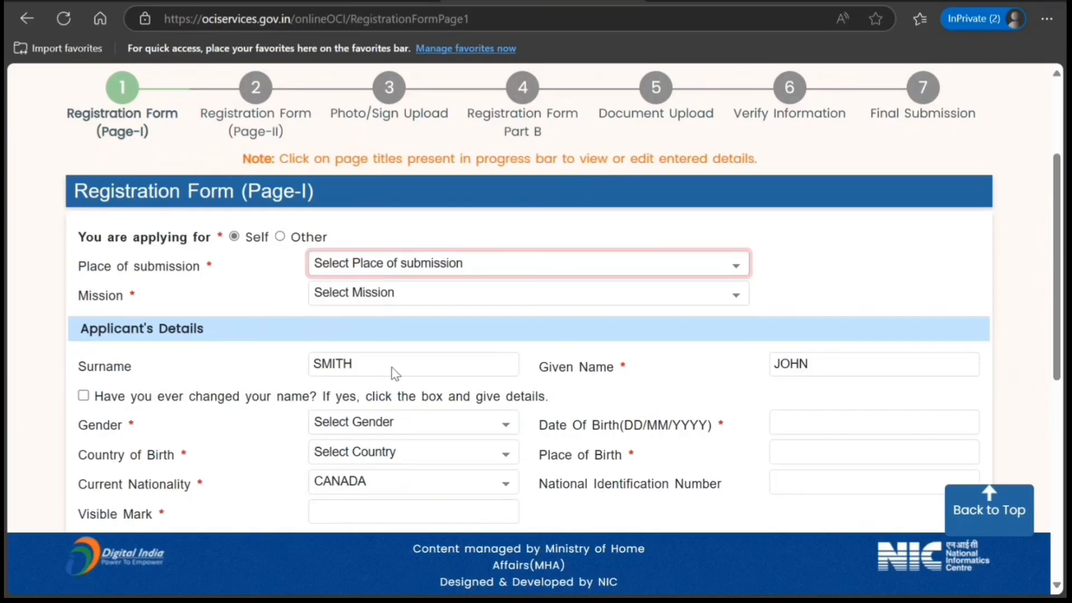
key("c")
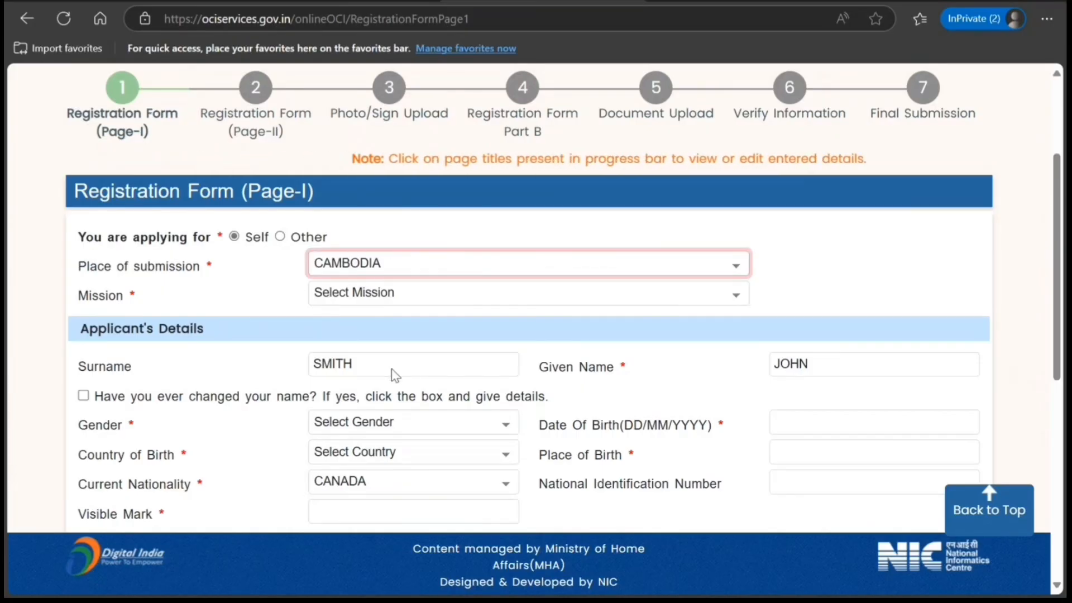
key("c")
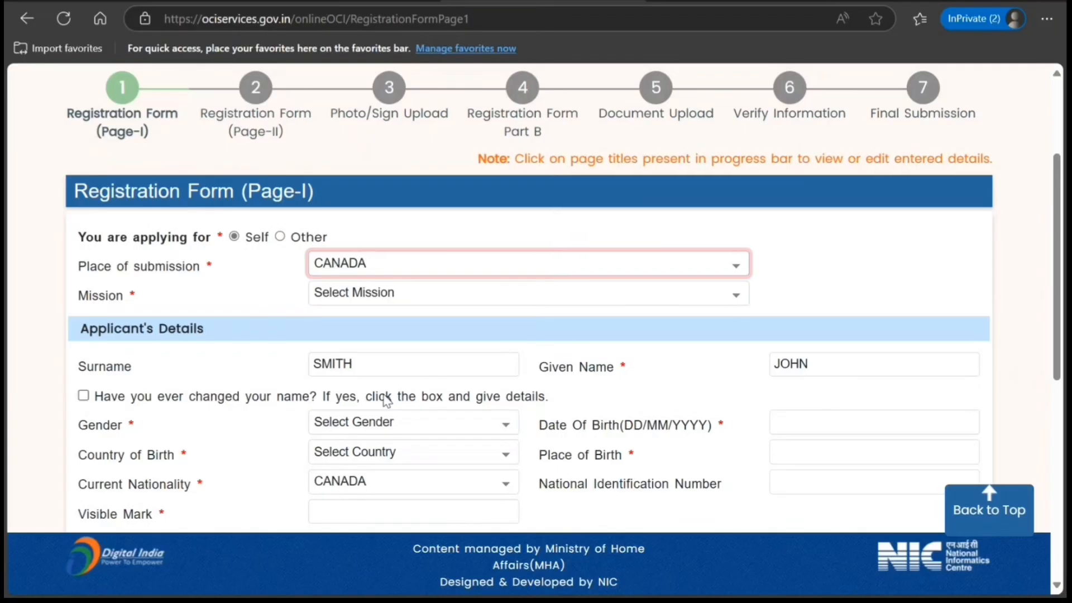
key("Tab")
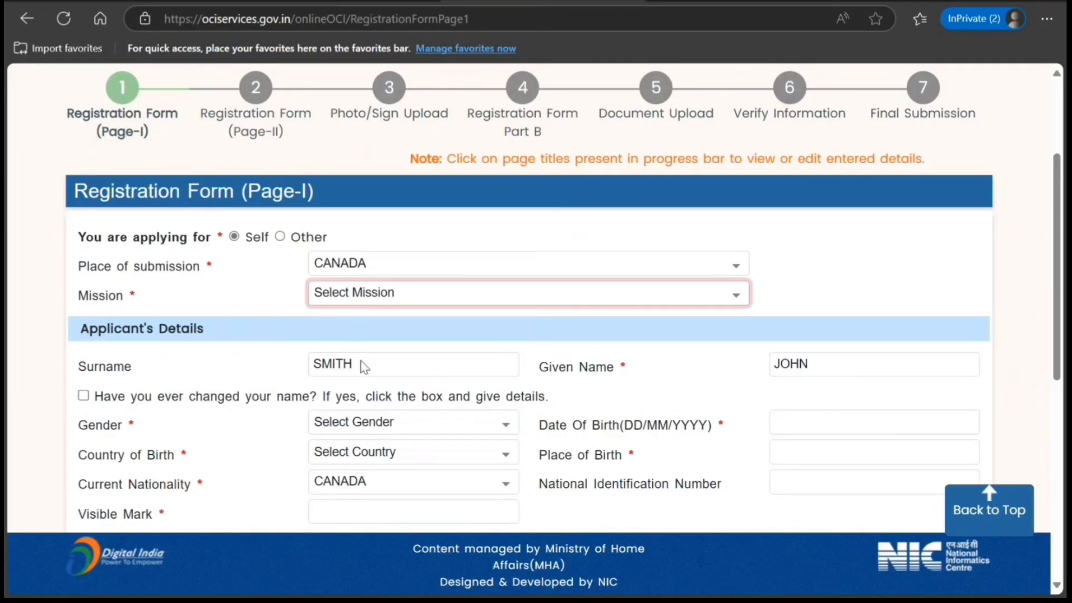
key("t")
- Set the applicant's gender to Male and the country of birth to India
scroll(250, 375, "down", 1)
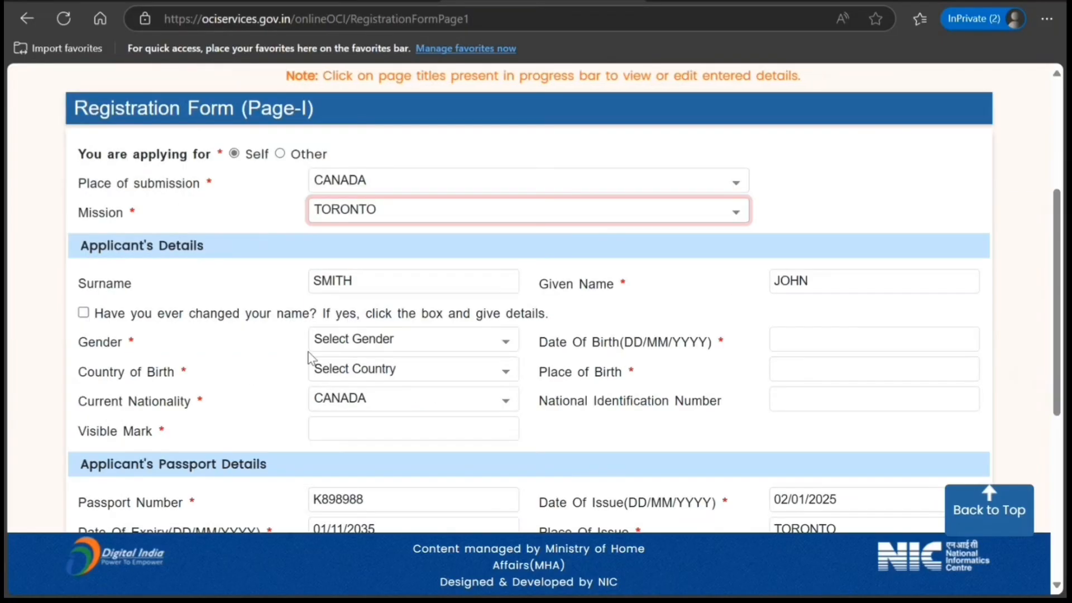
key("Tab")
key("m")
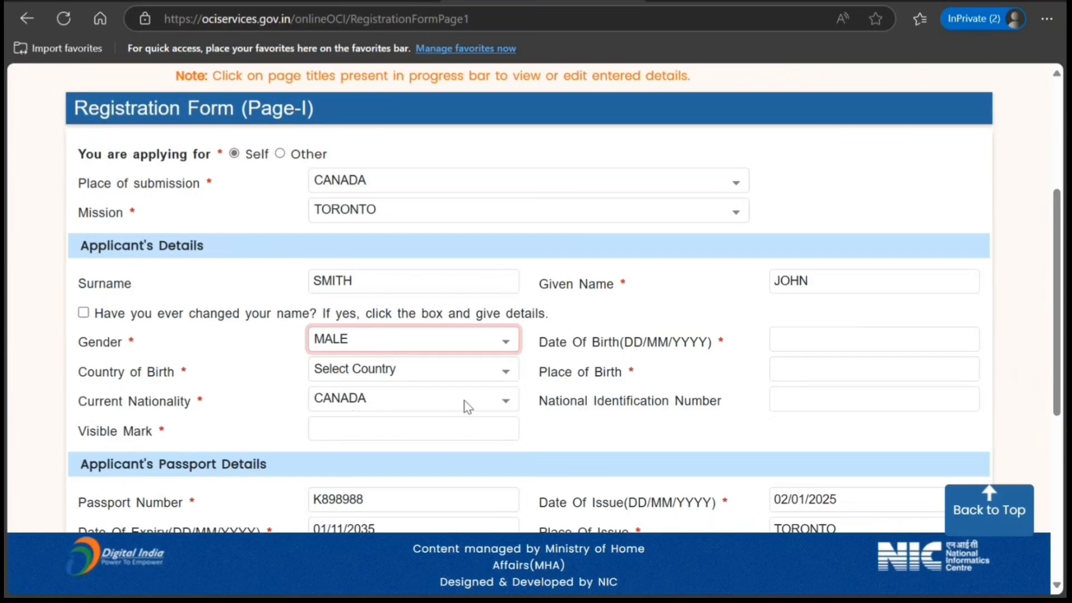
scroll(377, 270, "down", 1)
key("Tab")
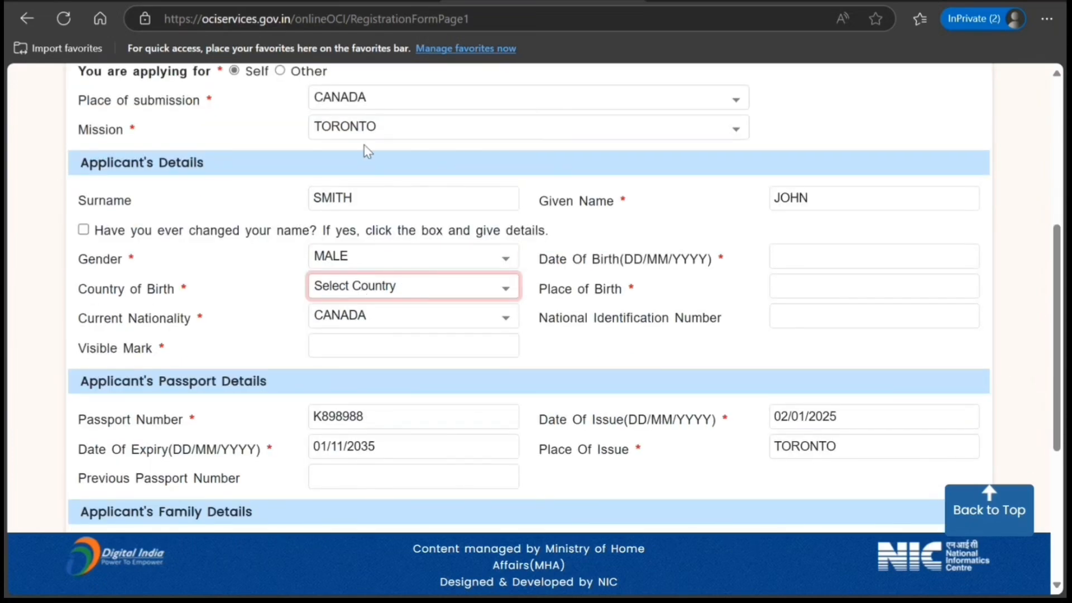
type("indo")
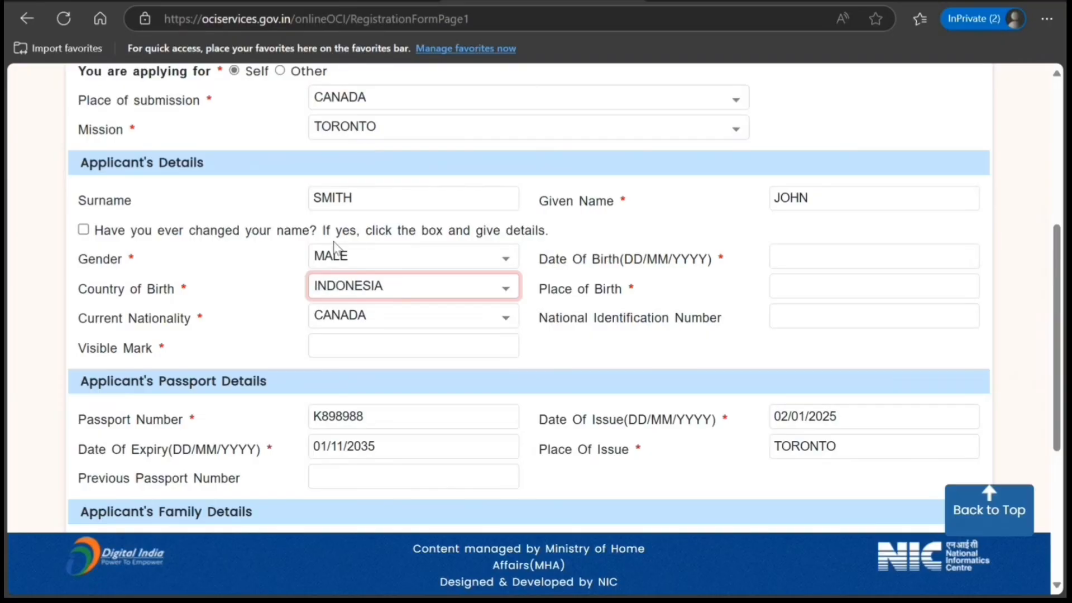
key("Up")
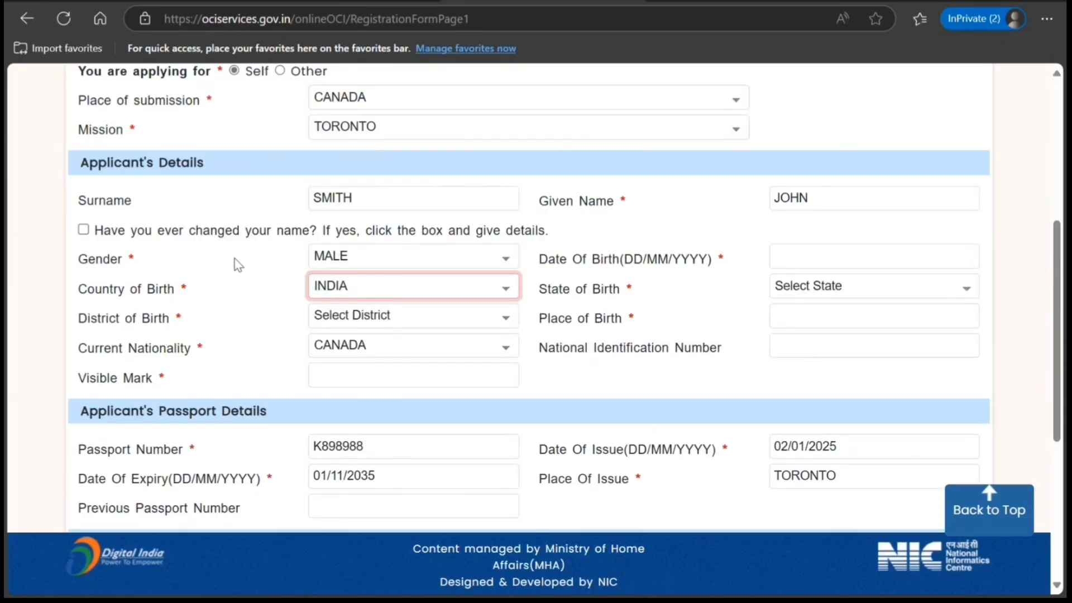
- Set the applicant's state of birth to Delhi and the district of birth to New Delhi
left_click(348, 316)
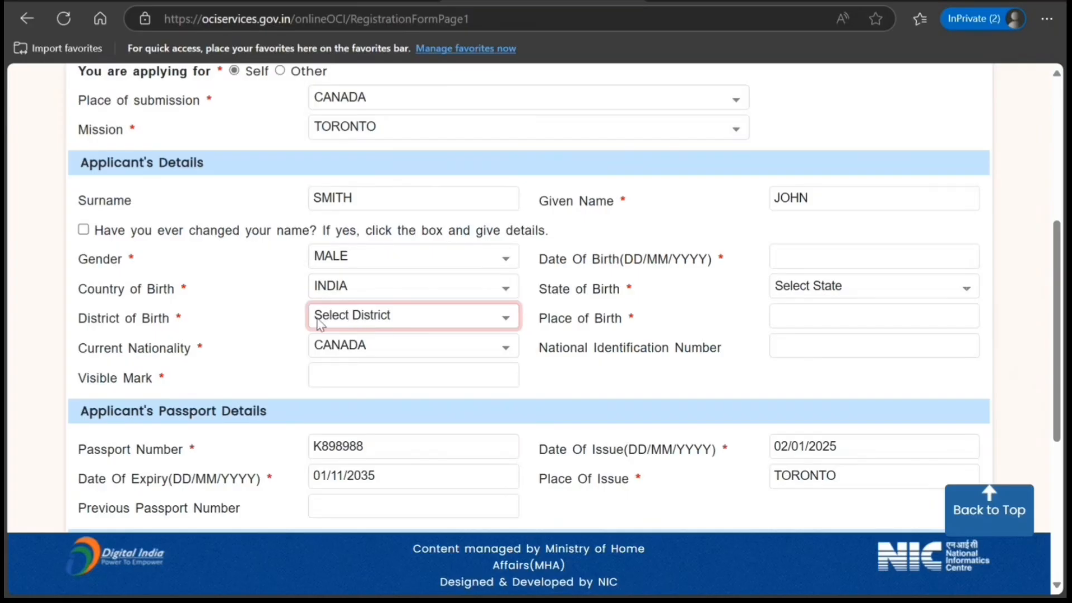
left_click(271, 324)
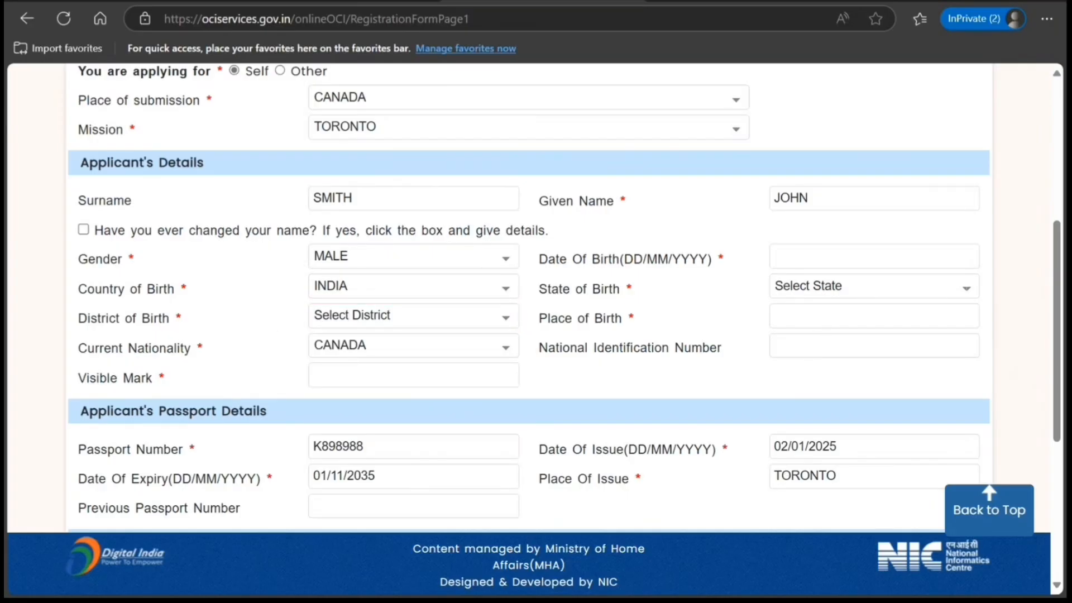
left_click(818, 291)
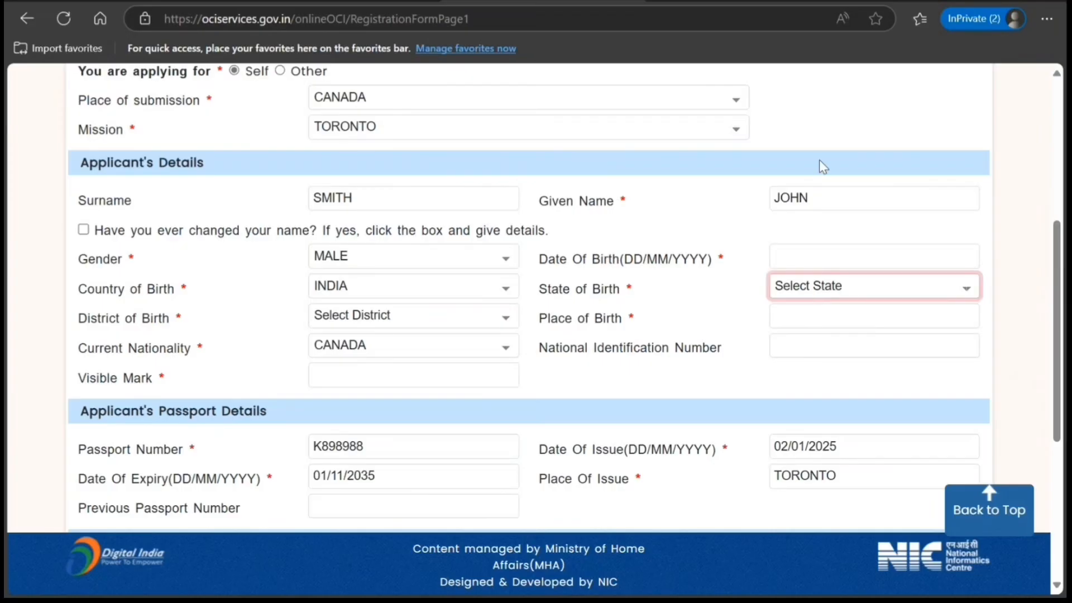
left_click(816, 120)
left_click(432, 315)
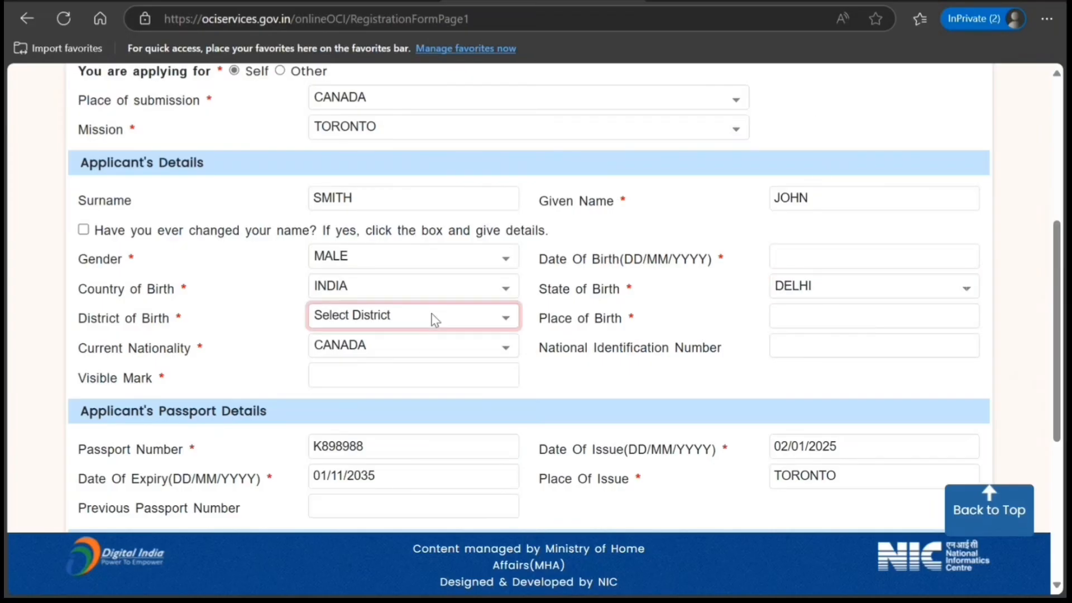
left_click(406, 394)
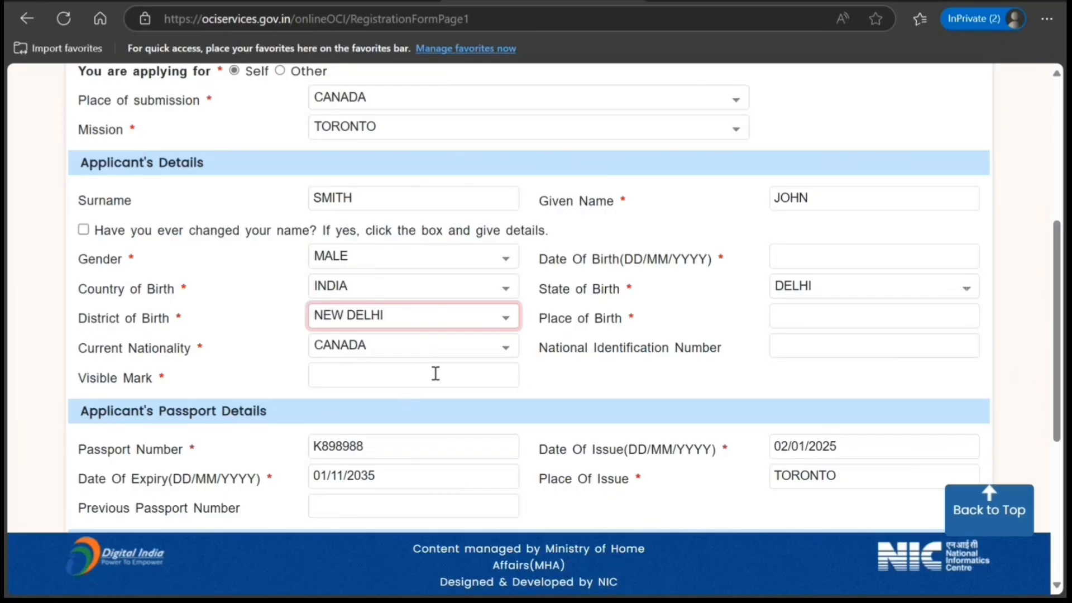
- Enter New Delhi as the applicant's place of birth, correcting the mistyped character
left_click(824, 325)
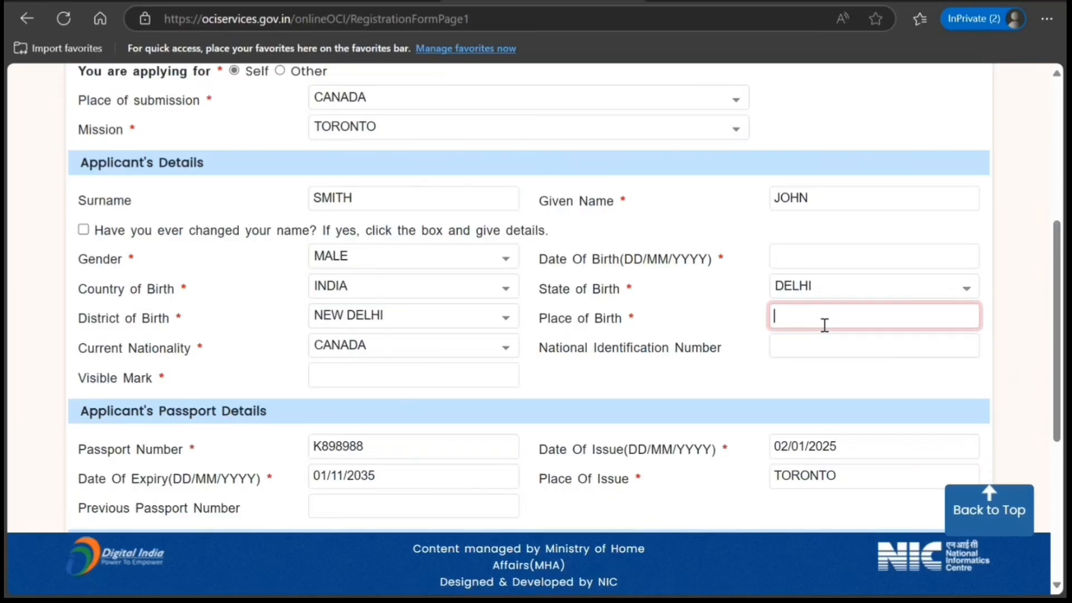
type("New De;hi")
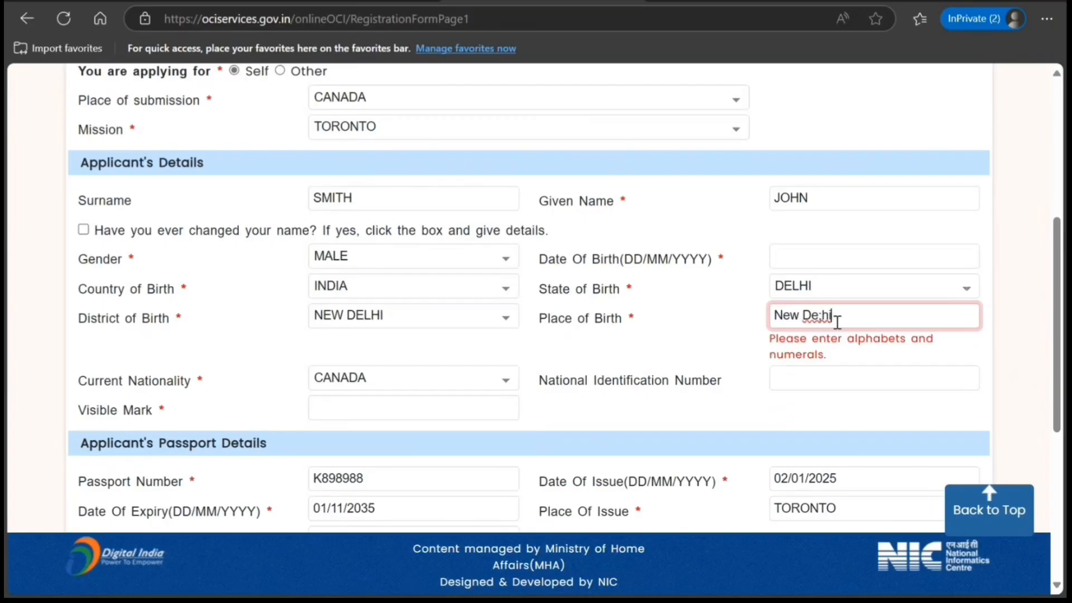
key("BackSpace")
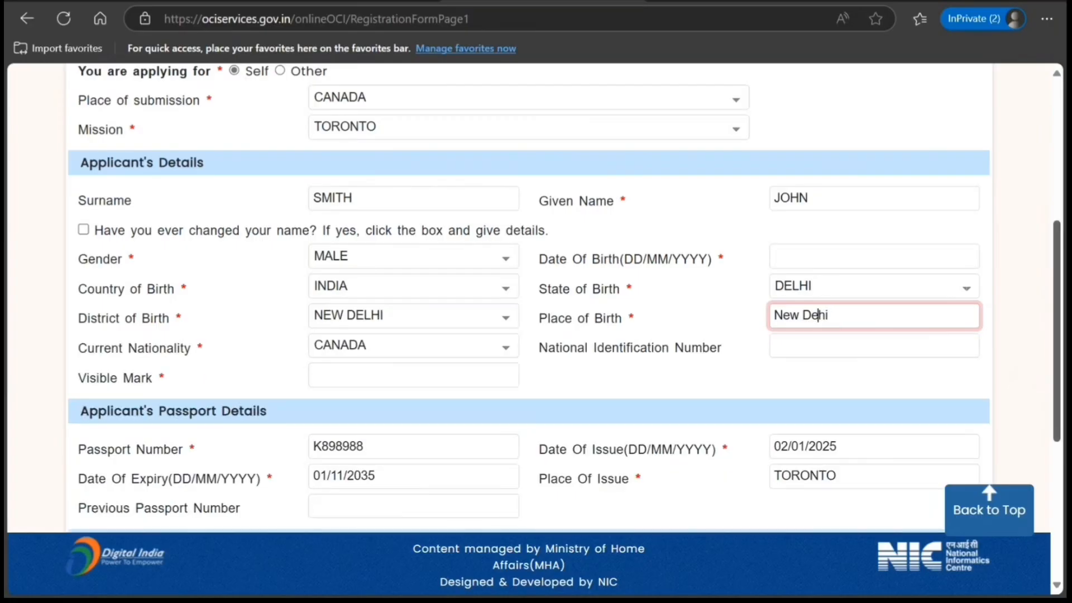
- Pick the applicant's date of birth by choosing its year and day in the calendar
left_click(831, 254)
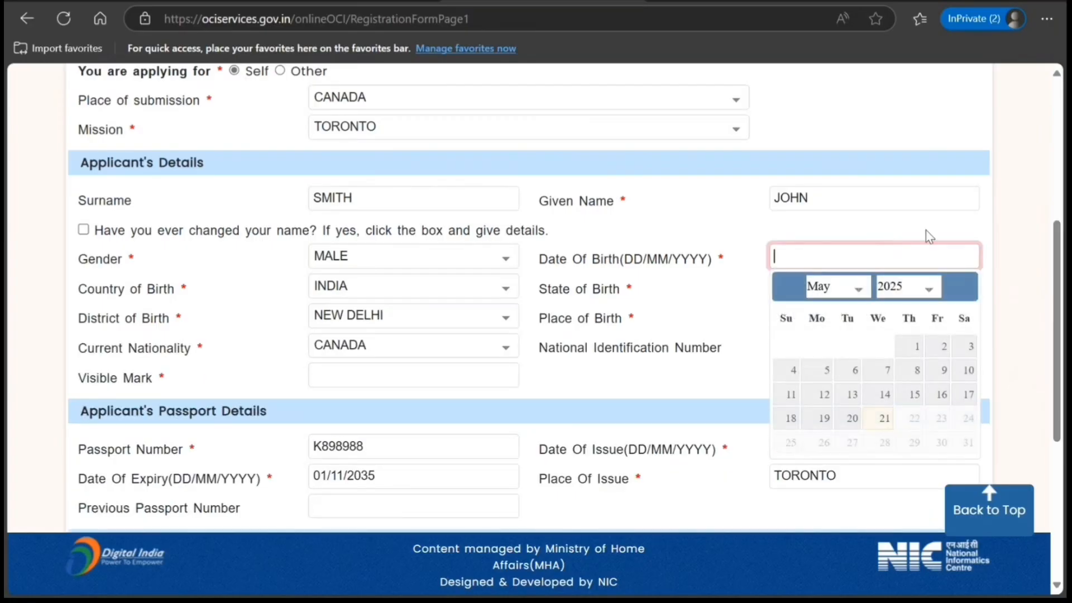
left_click(910, 288)
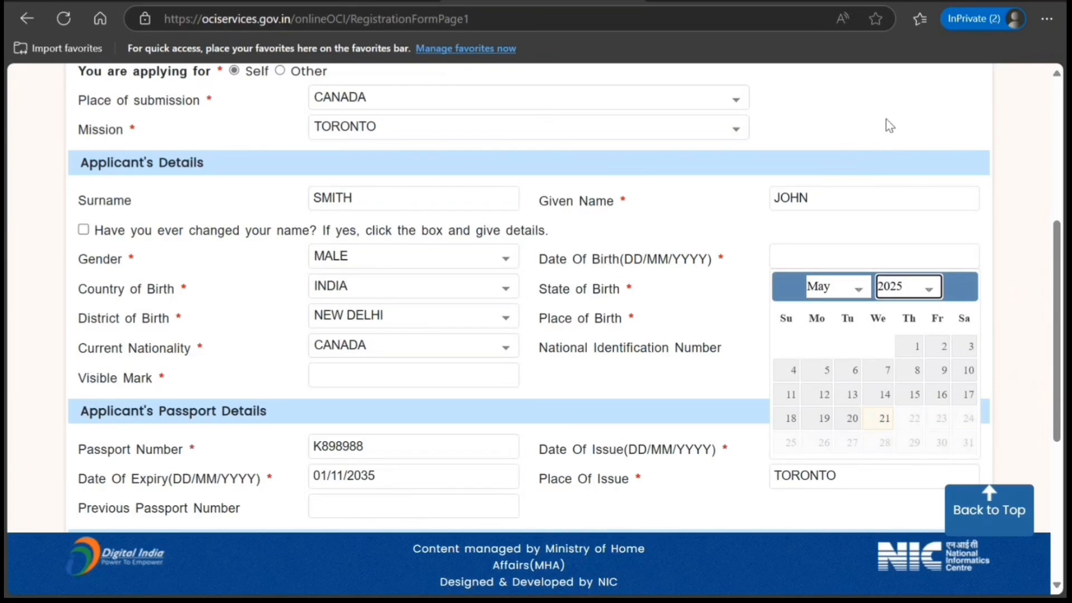
left_click(906, 215)
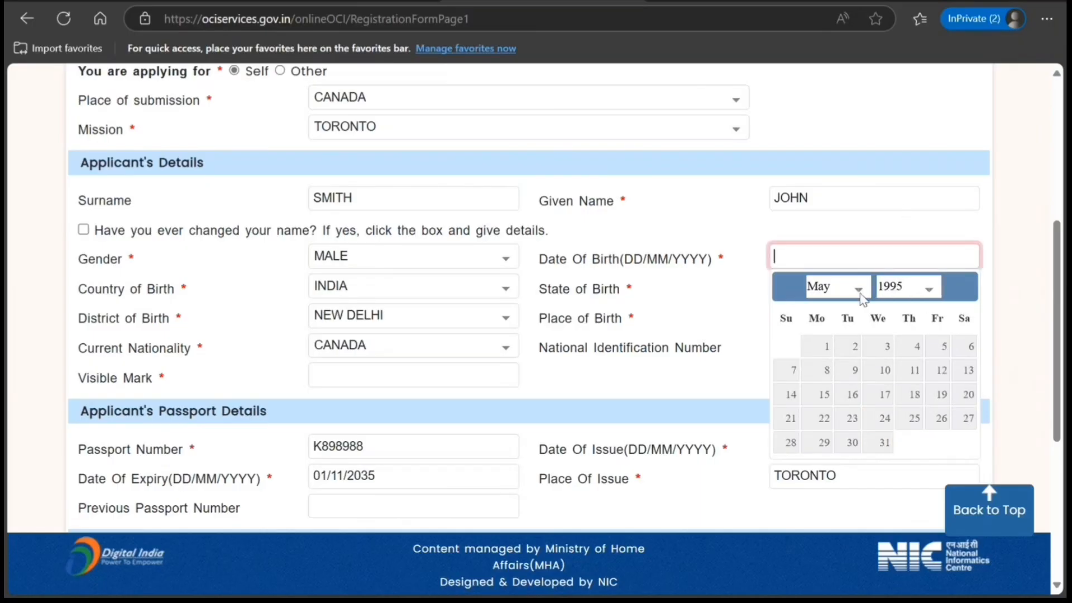
left_click(813, 353)
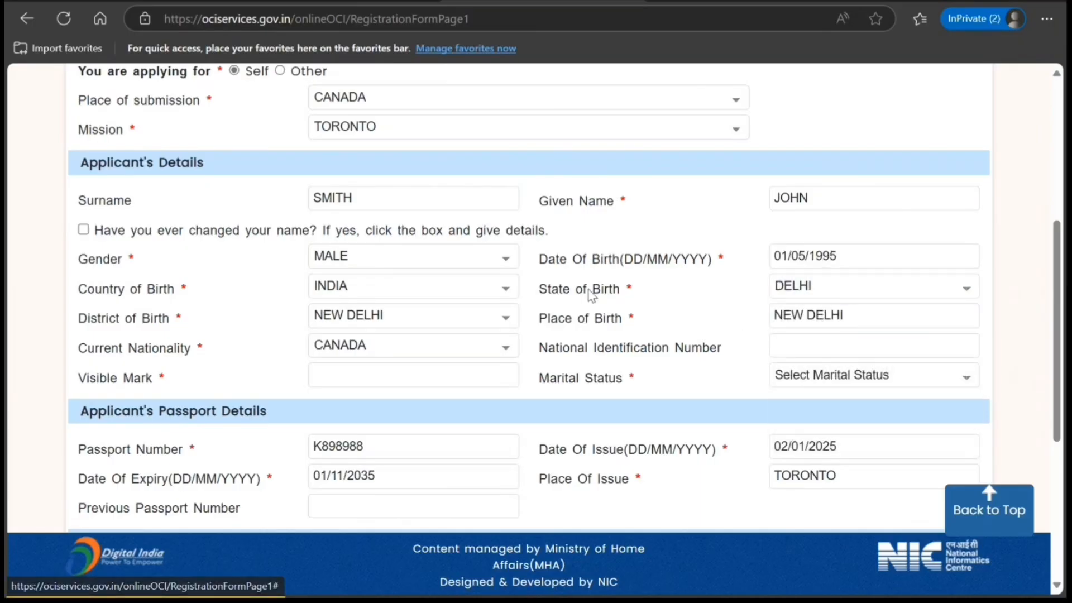
- Set the applicant's marital status to Unmarried and enter "Mole on left cheek" as the visible mark
scroll(366, 342, "down", 3)
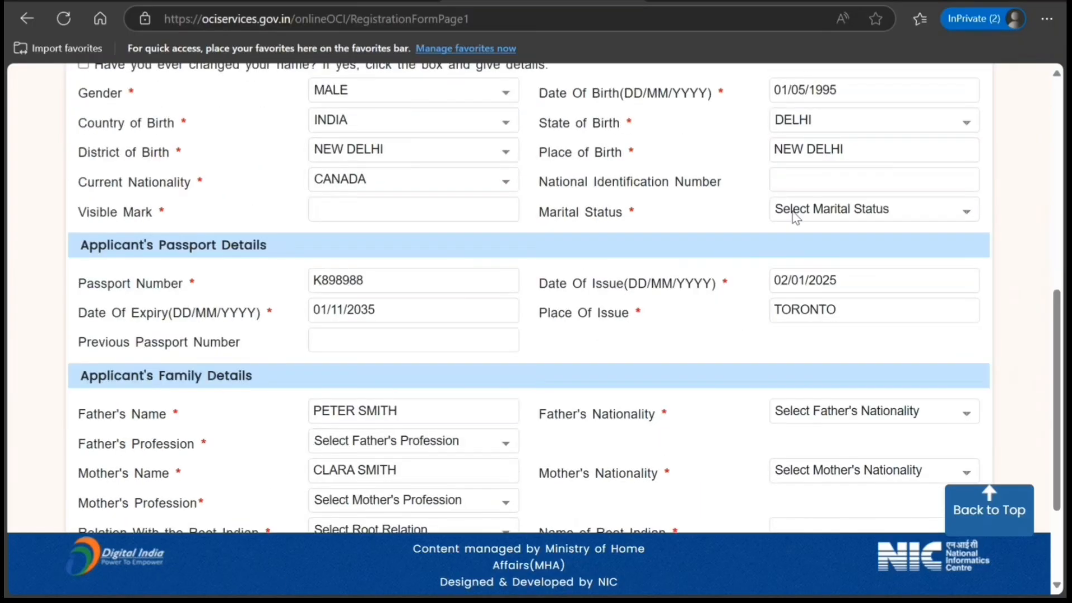
left_click(838, 210)
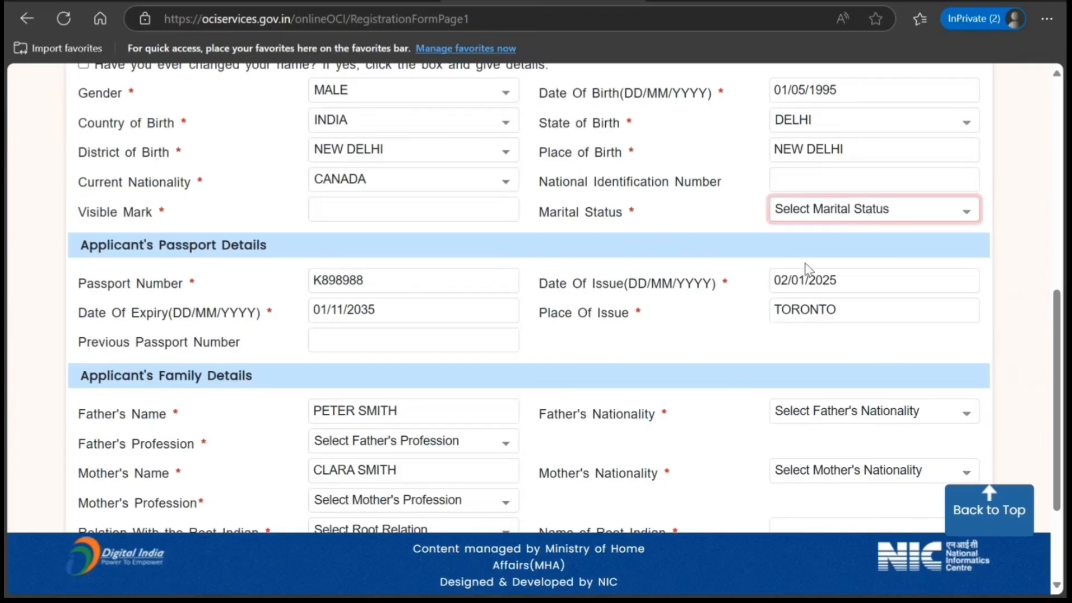
key("u")
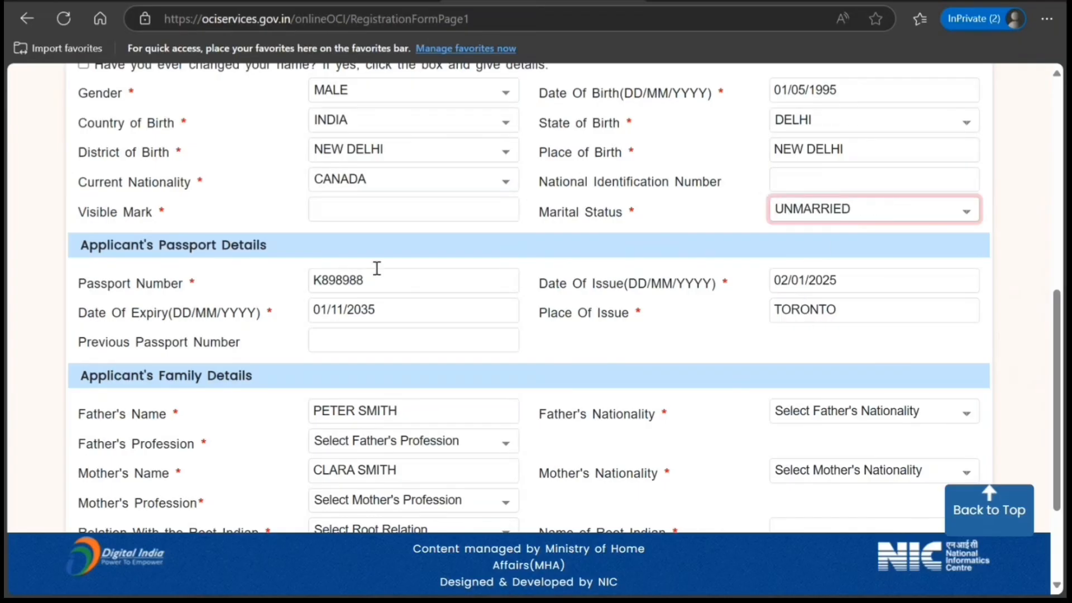
left_click(328, 204)
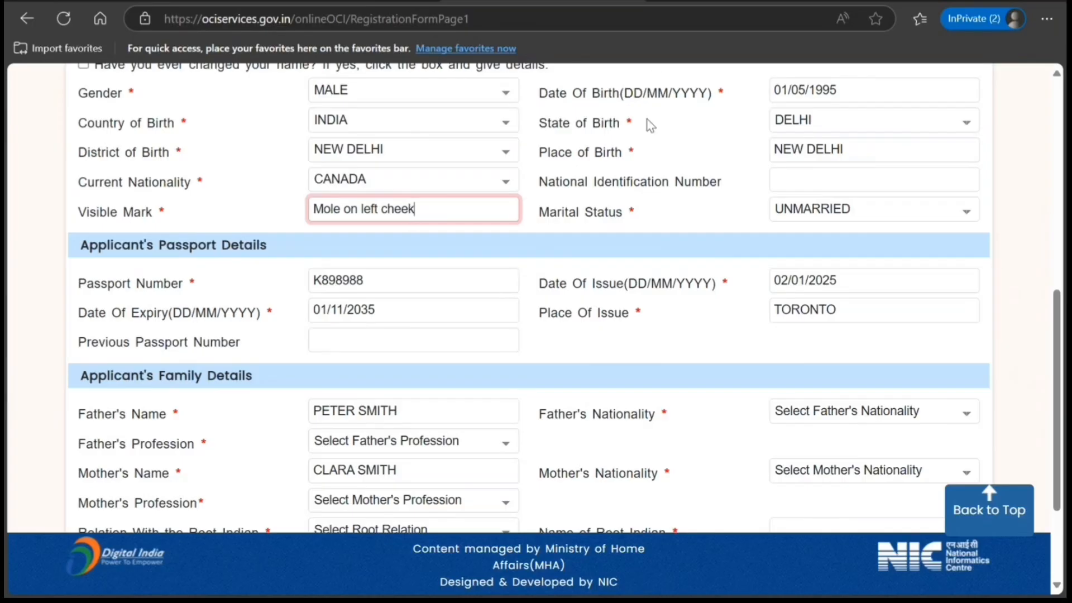
left_click(679, 350)
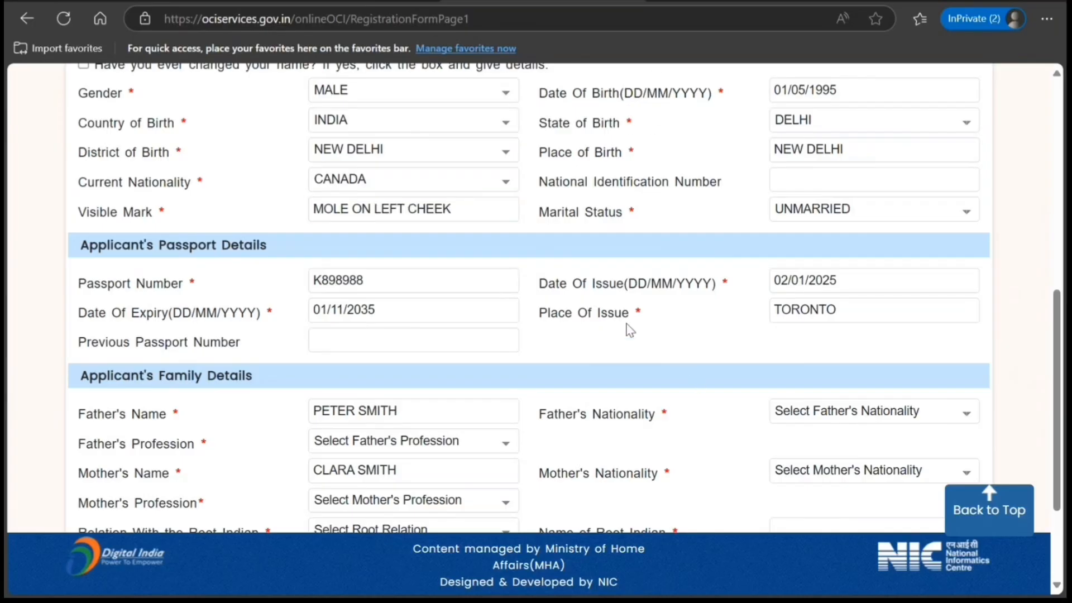
- Set the father's nationality to India and the father's profession to Retired in the family details
scroll(620, 323, "down", 2)
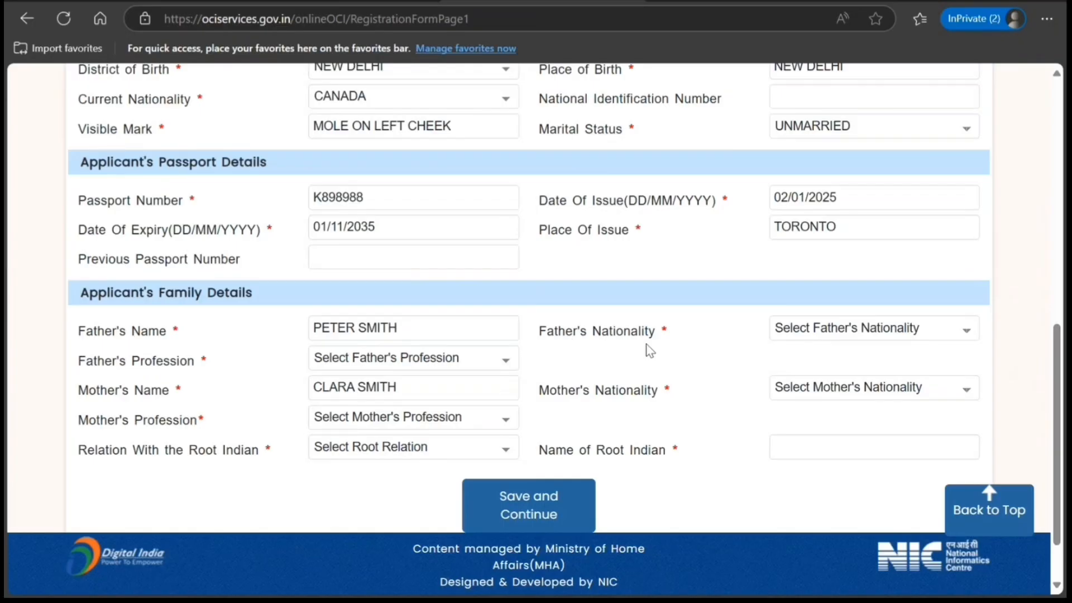
left_click(851, 333)
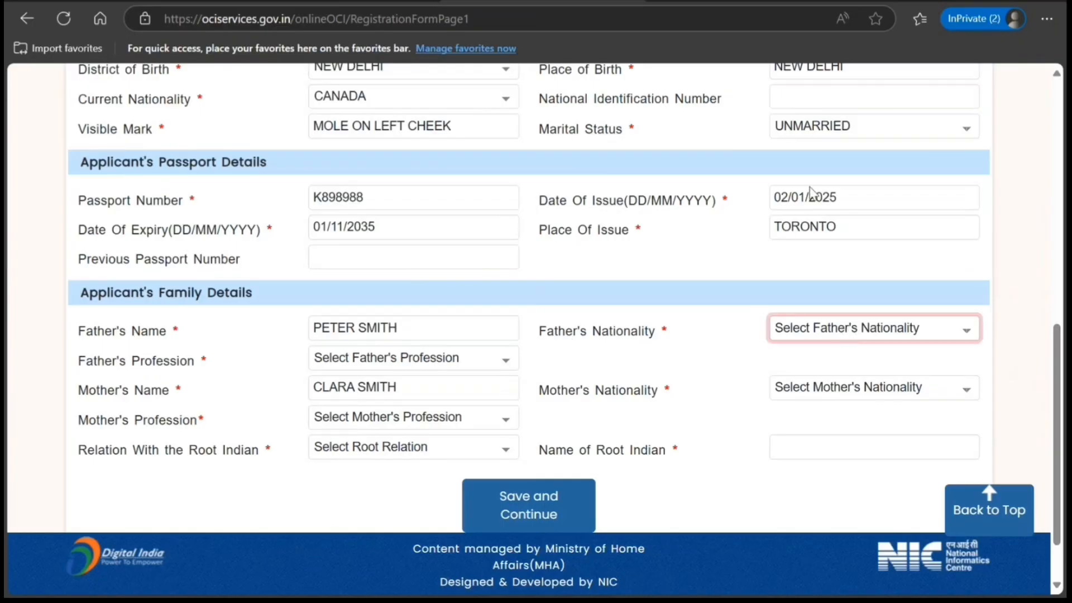
key("o")
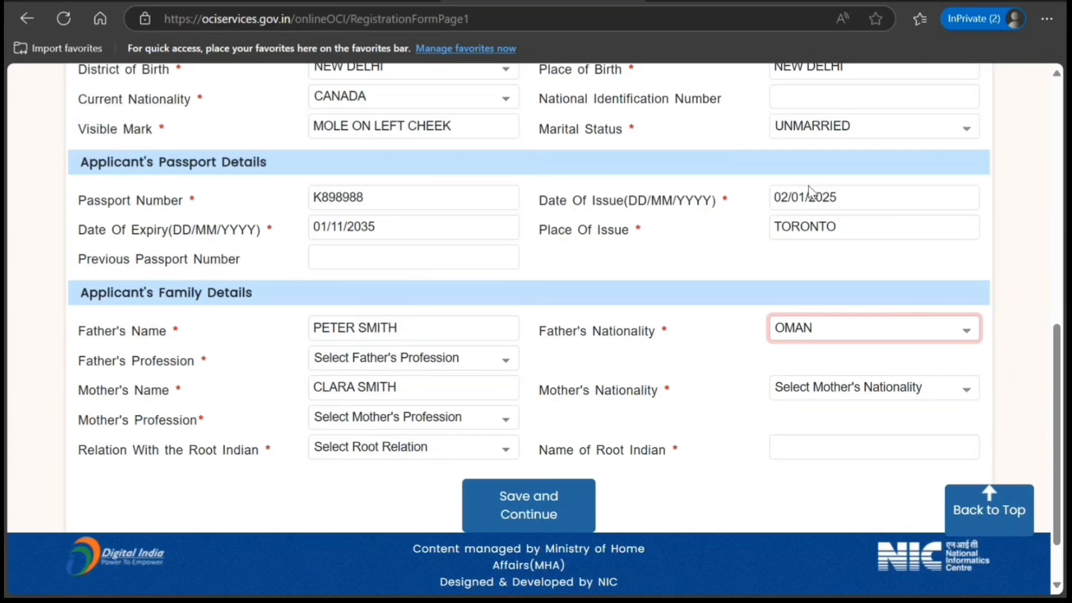
type("ind")
left_click(389, 359)
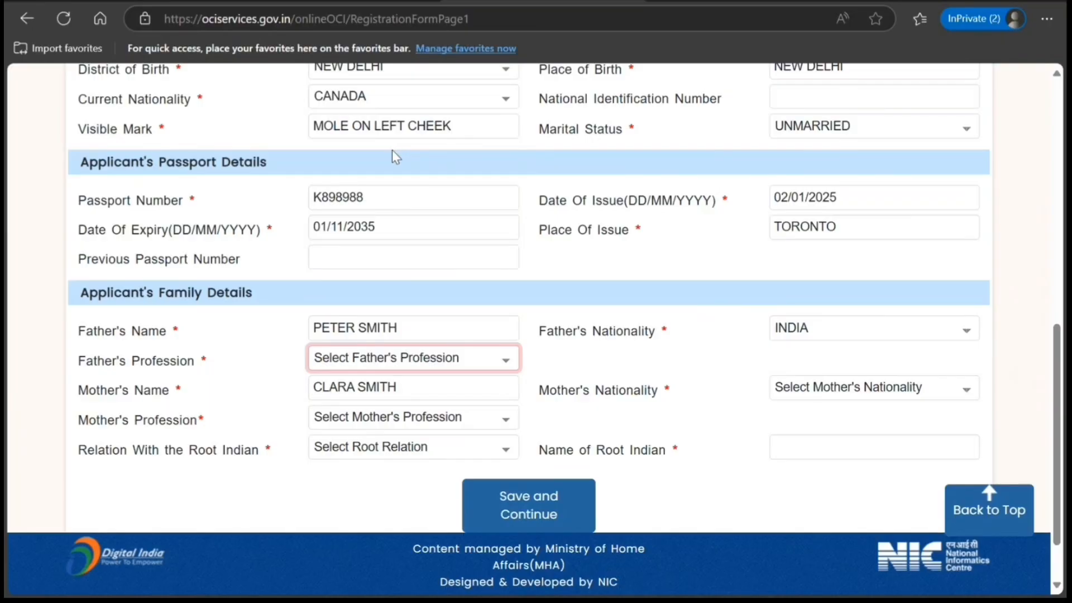
type("ret")
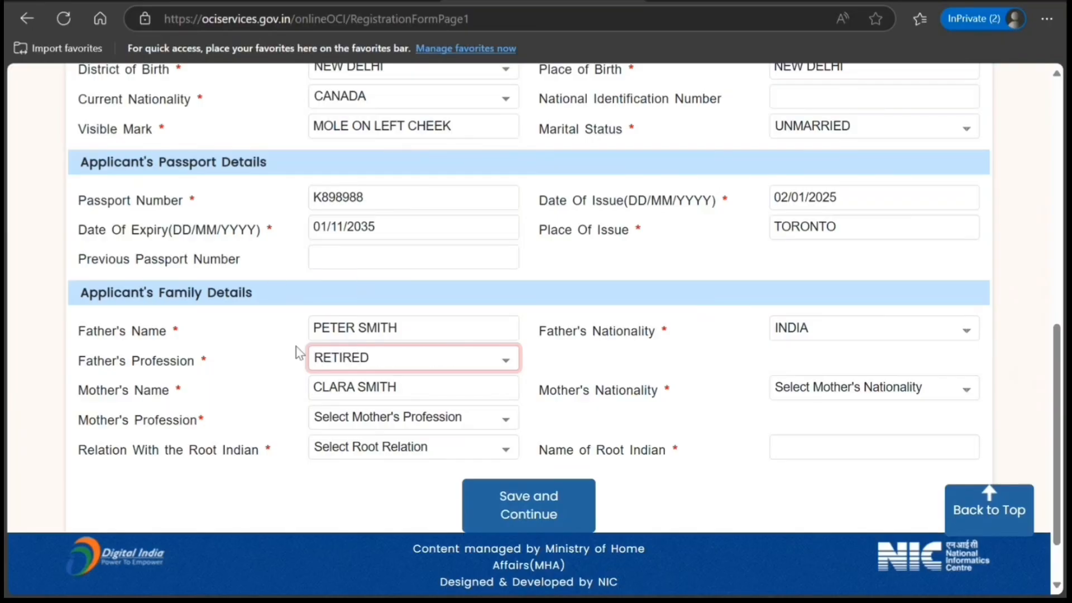
- Set the mother's nationality to India and the mother's profession to House Wife
left_click(799, 390)
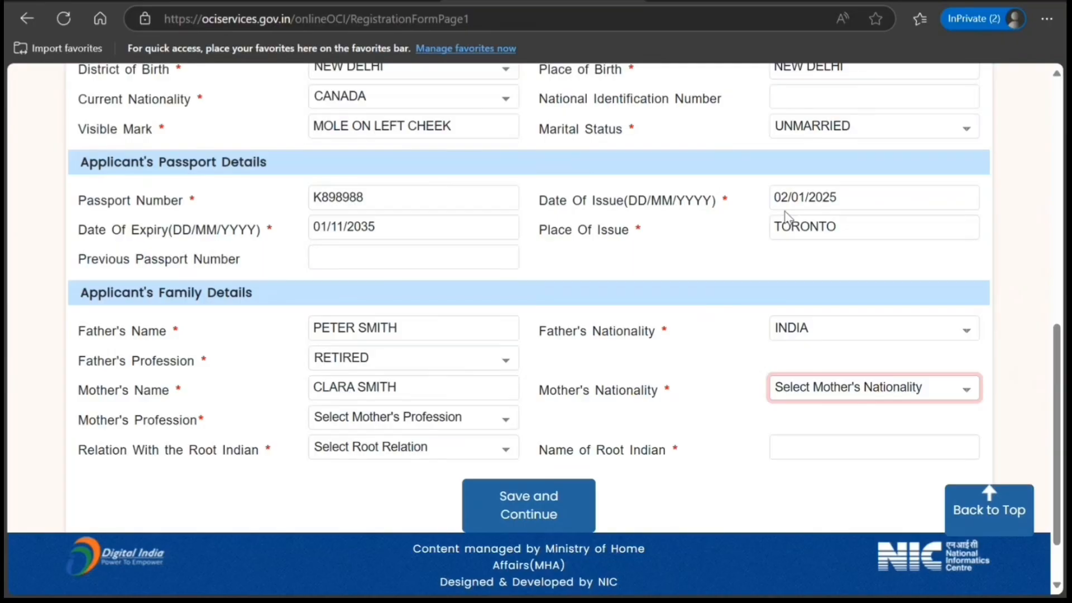
type("ind")
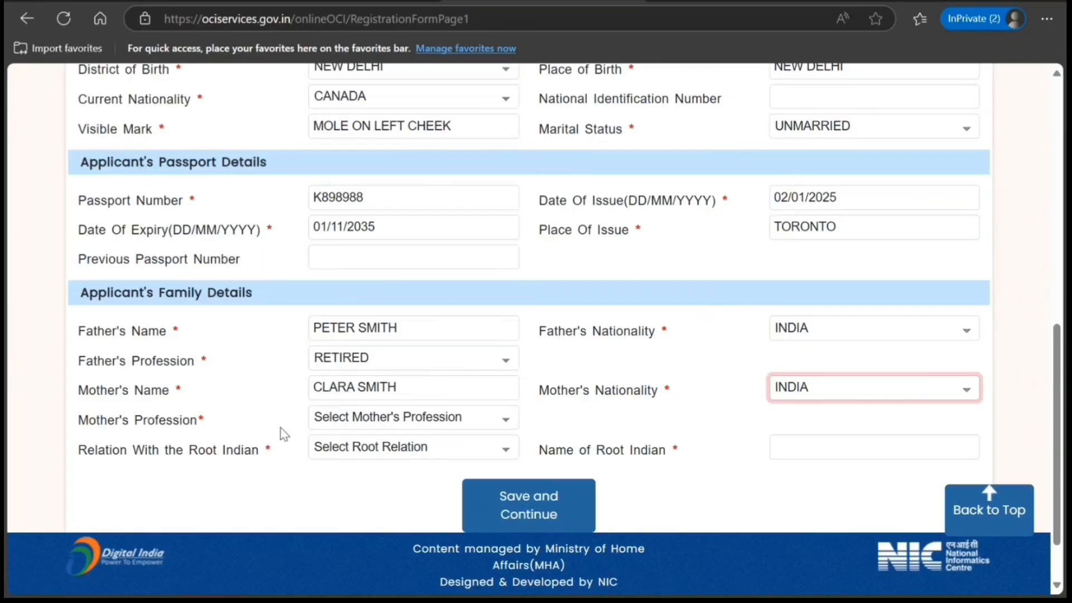
left_click(370, 423)
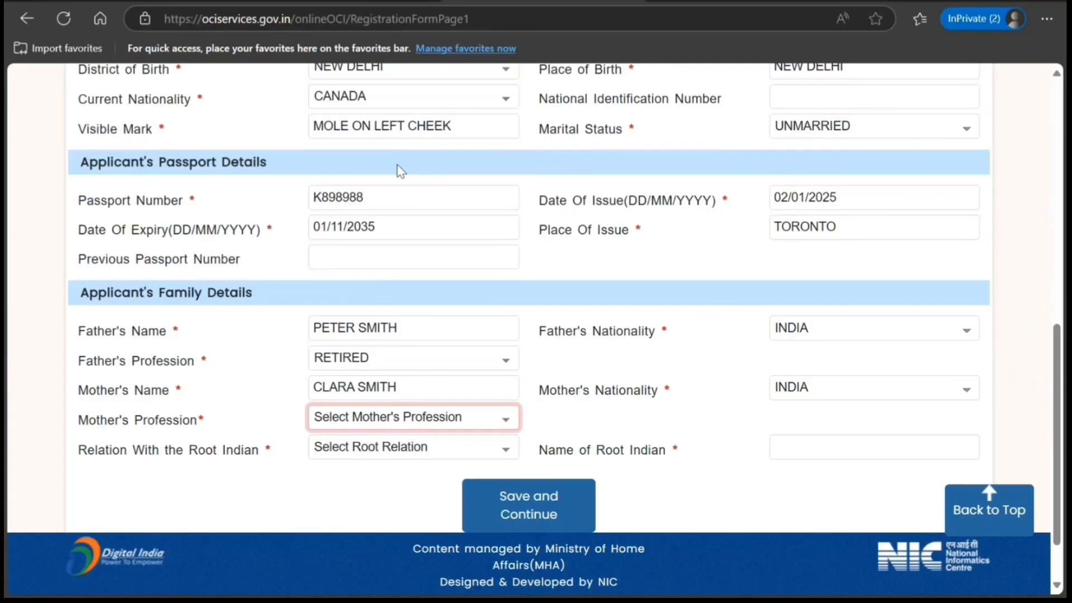
type("h")
- Set the relation with the root Indian to Self and save Registration Form Page-I
left_click(382, 457)
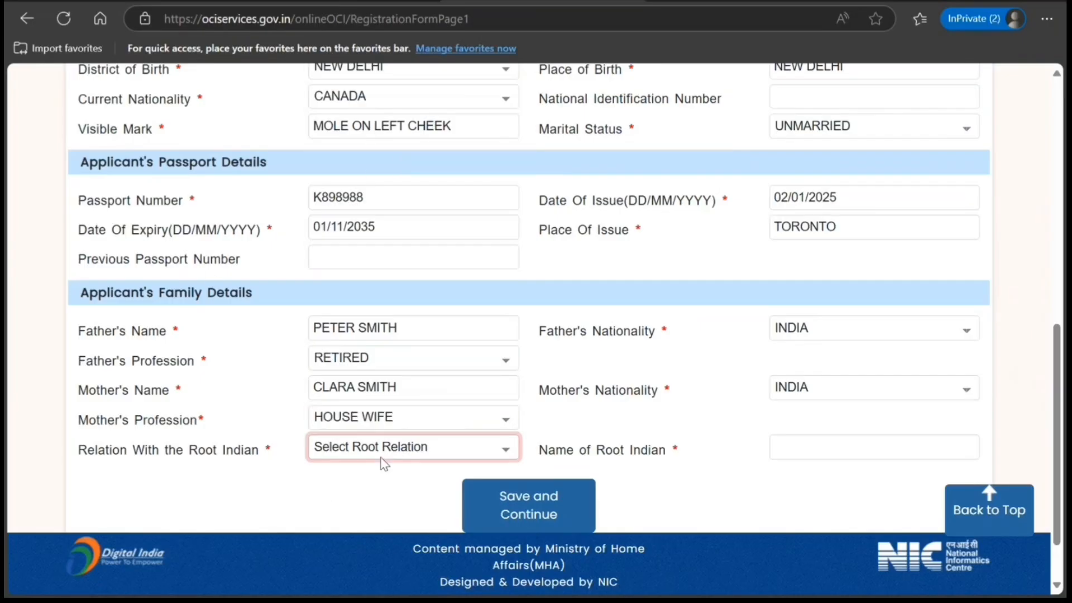
type("s")
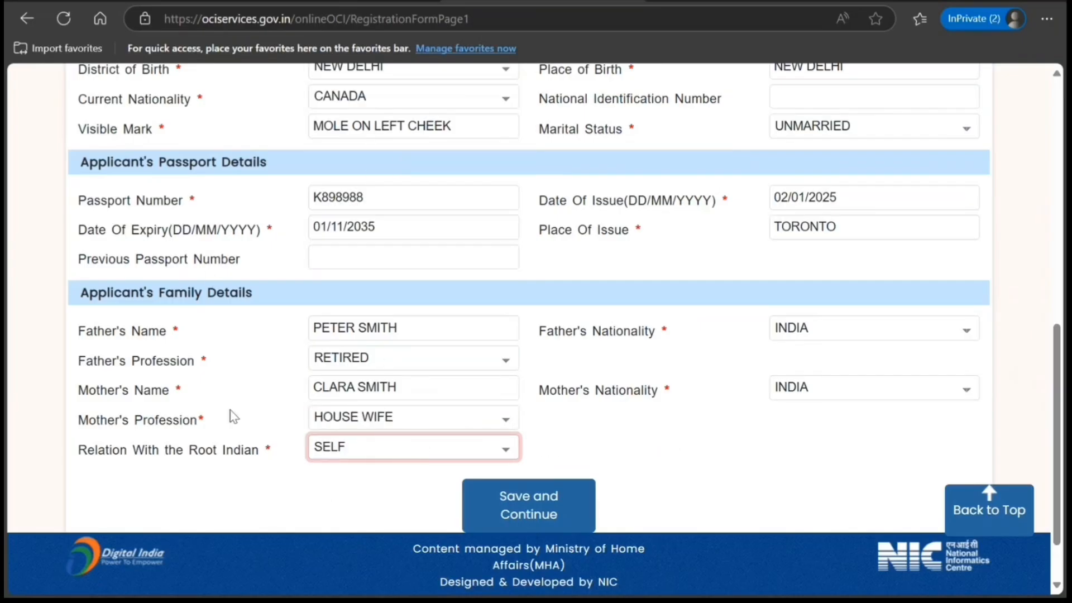
left_click(510, 505)
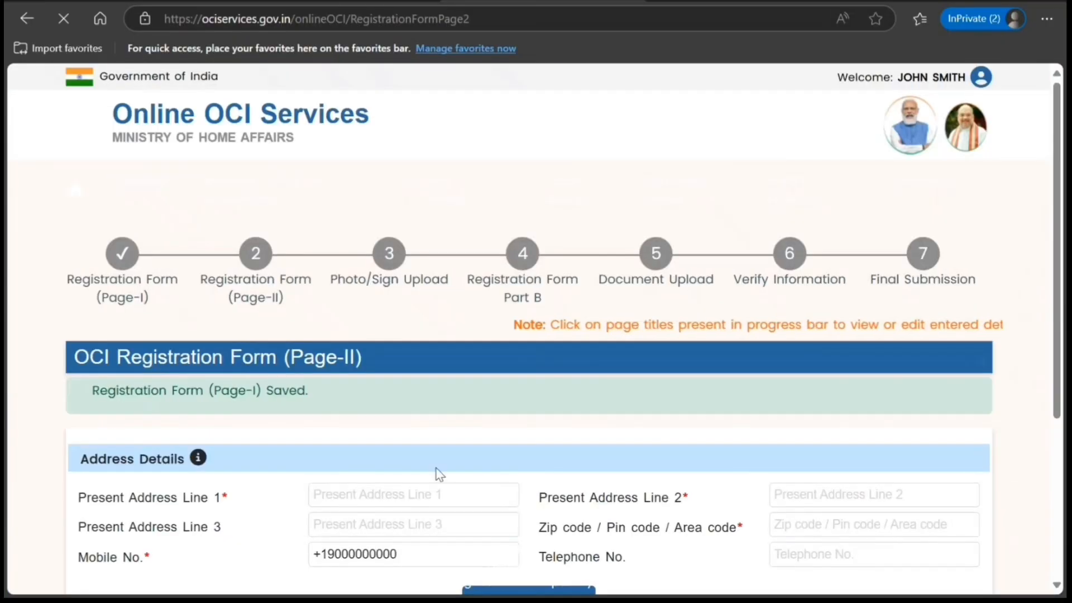
- Set the occupation to Professional and fill in the employer's first address line and contact number
scroll(244, 413, "down", 3)
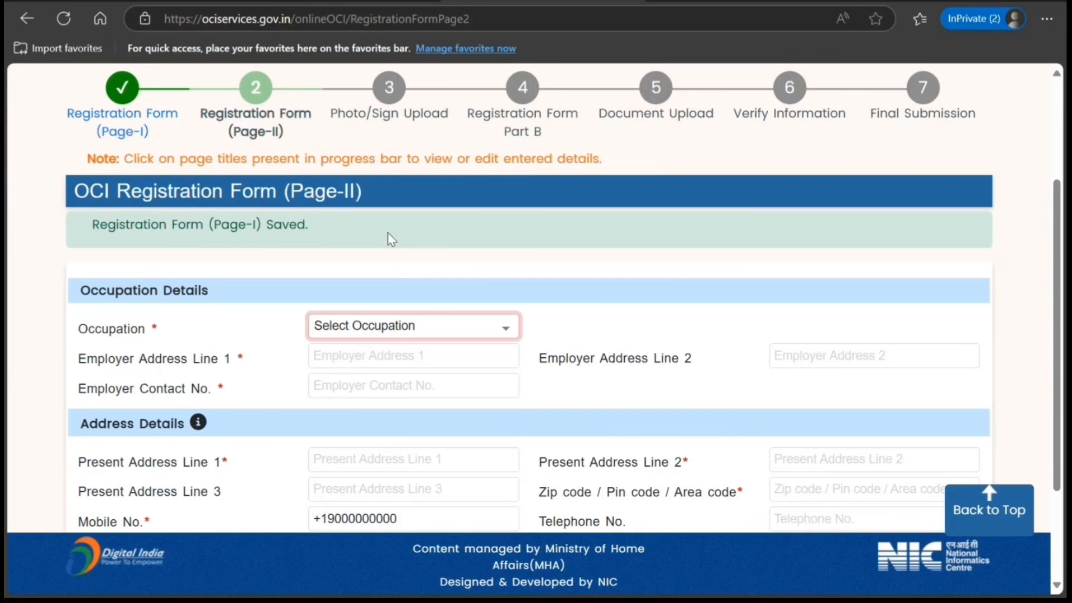
key("p")
left_click(354, 359)
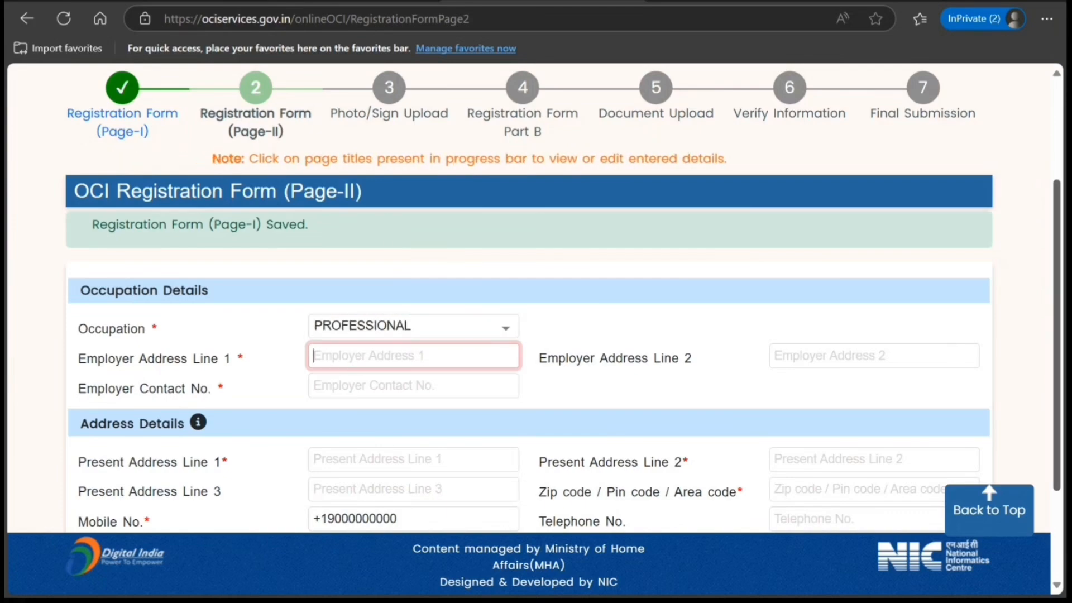
type("8988 hjhhjh")
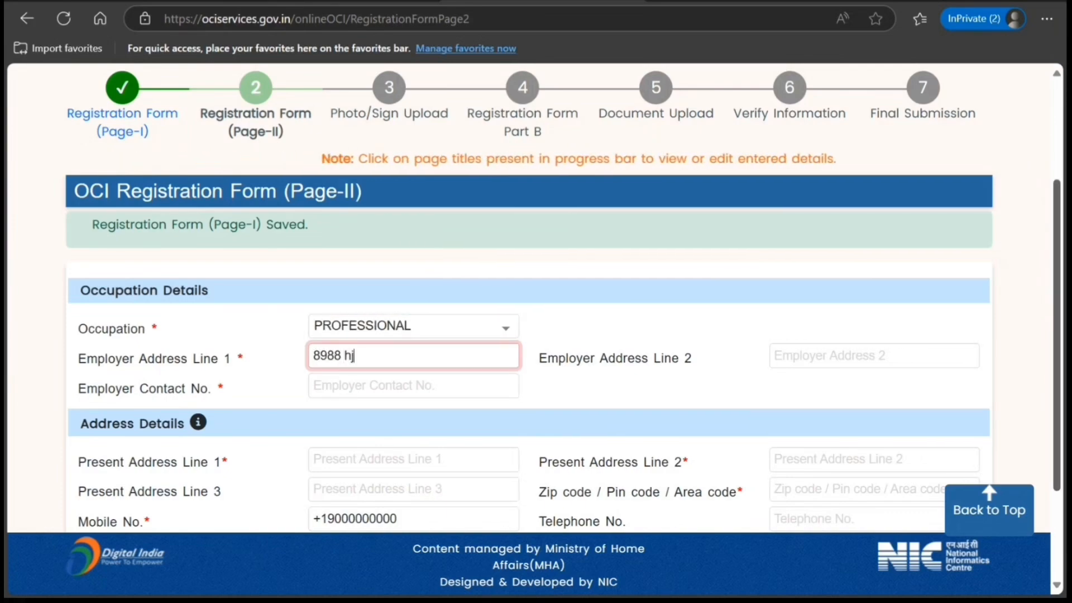
key("Tab")
key("Tab")
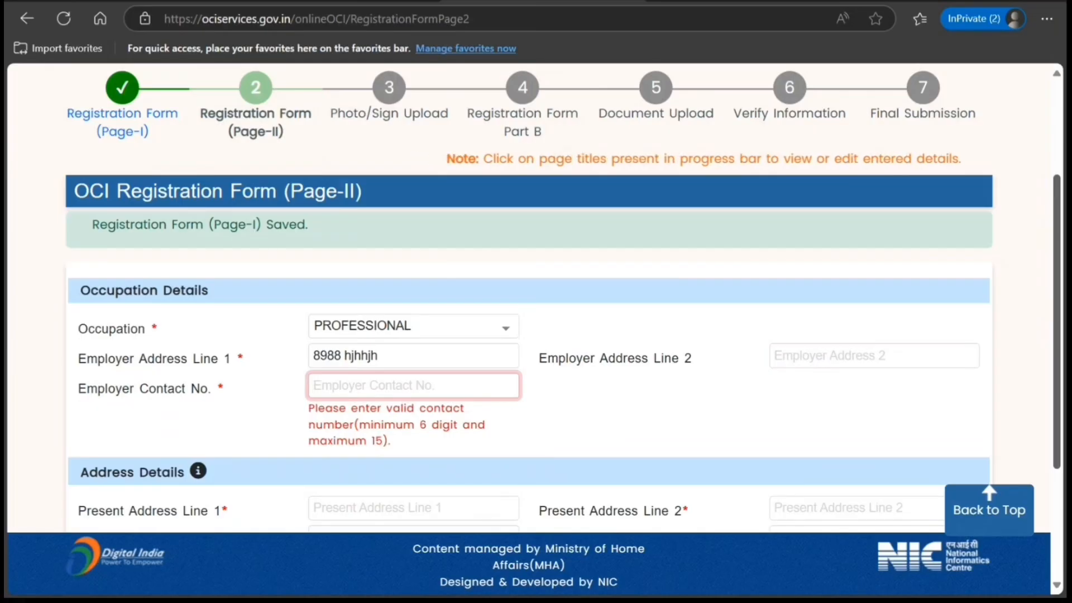
type("898988989")
key("Tab")
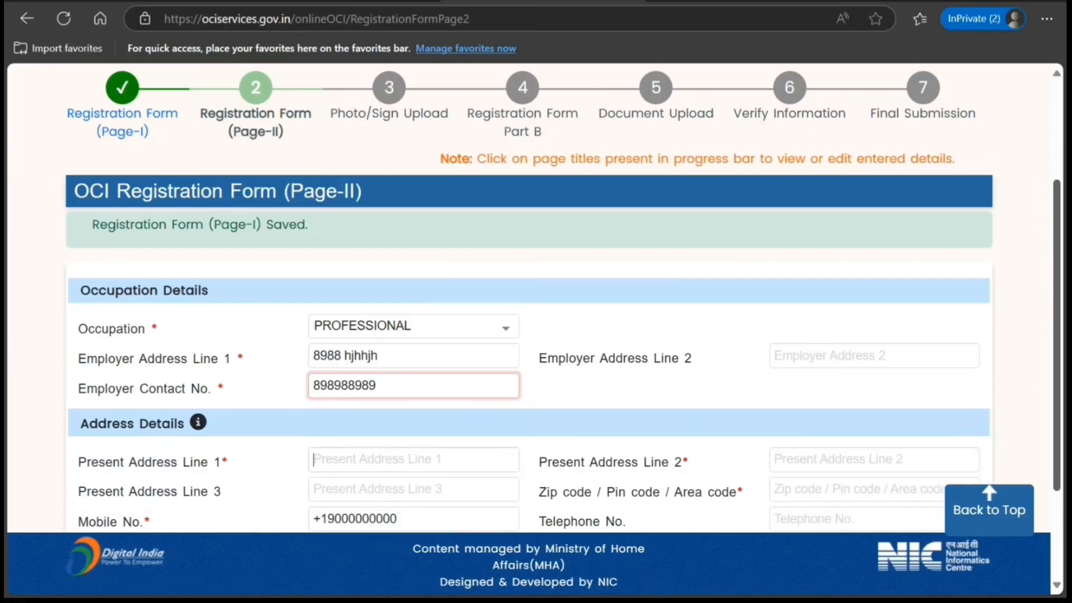
- Fill in all three lines of the applicant's present address
type("8989 hjhhjhjh")
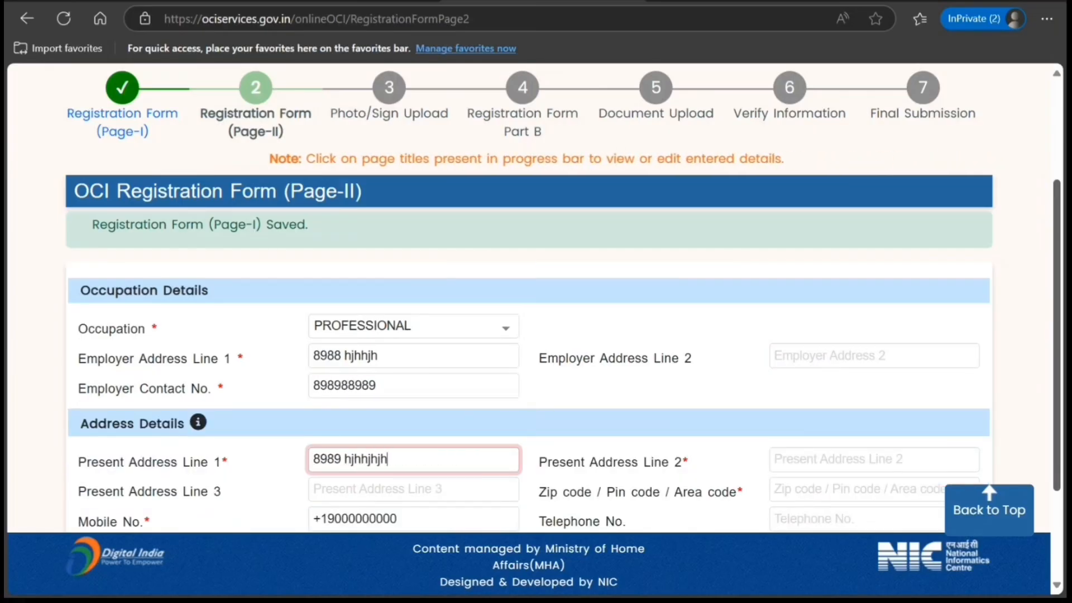
key("Tab")
type("hjhjhh")
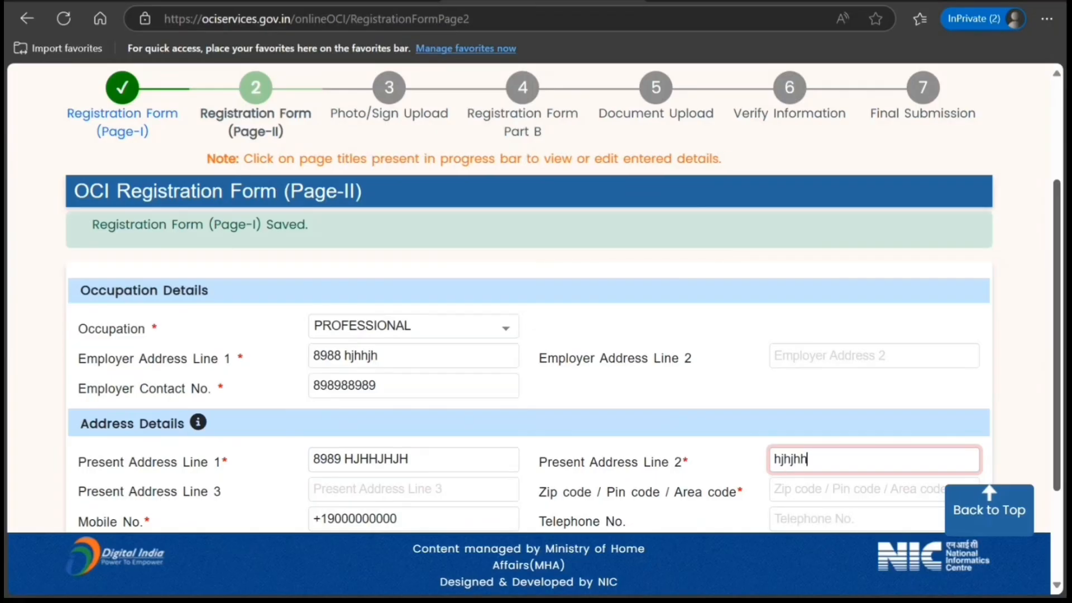
key("Tab")
type("hjhhjjh")
key("Tab")
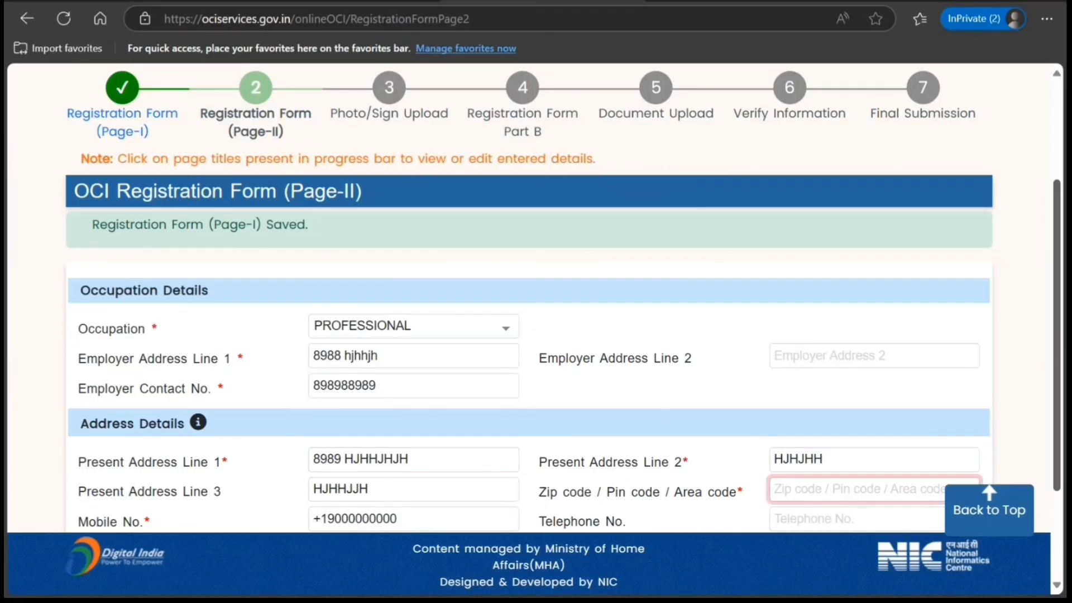
- Enter the area code of the present address, leave the telephone number empty, and save Registration Form Page-II
type("uiuiuiuu")
key("Tab")
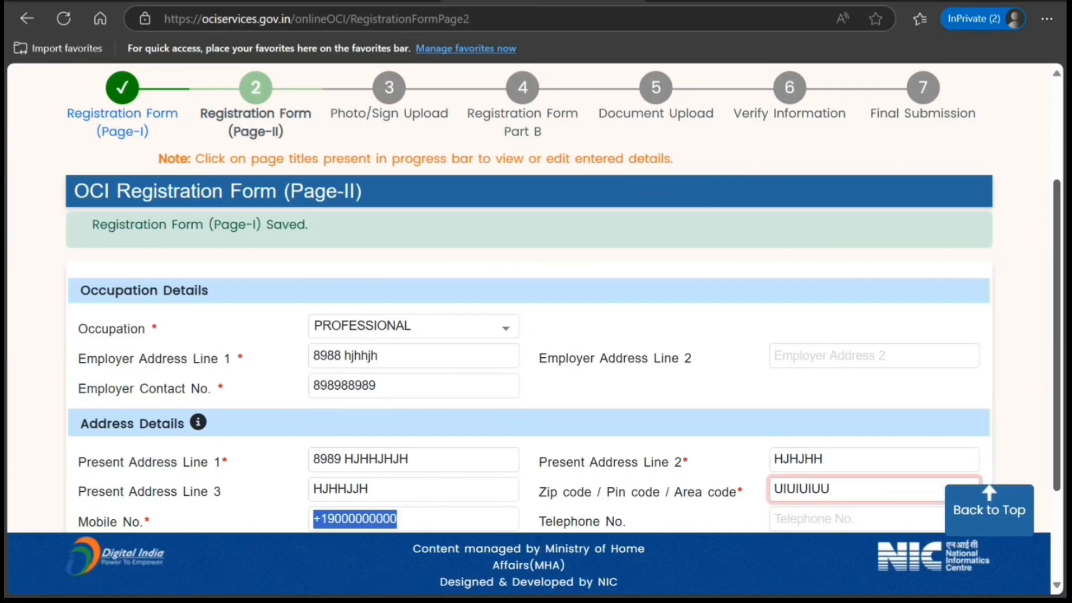
key("Tab")
scroll(1017, 308, "down", 3)
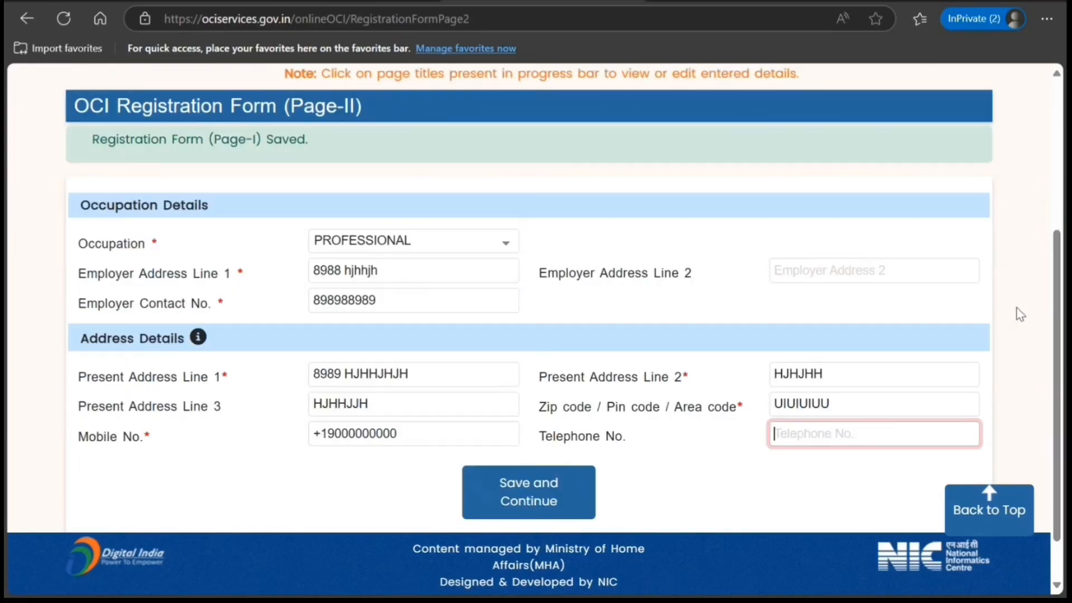
left_click(530, 435)
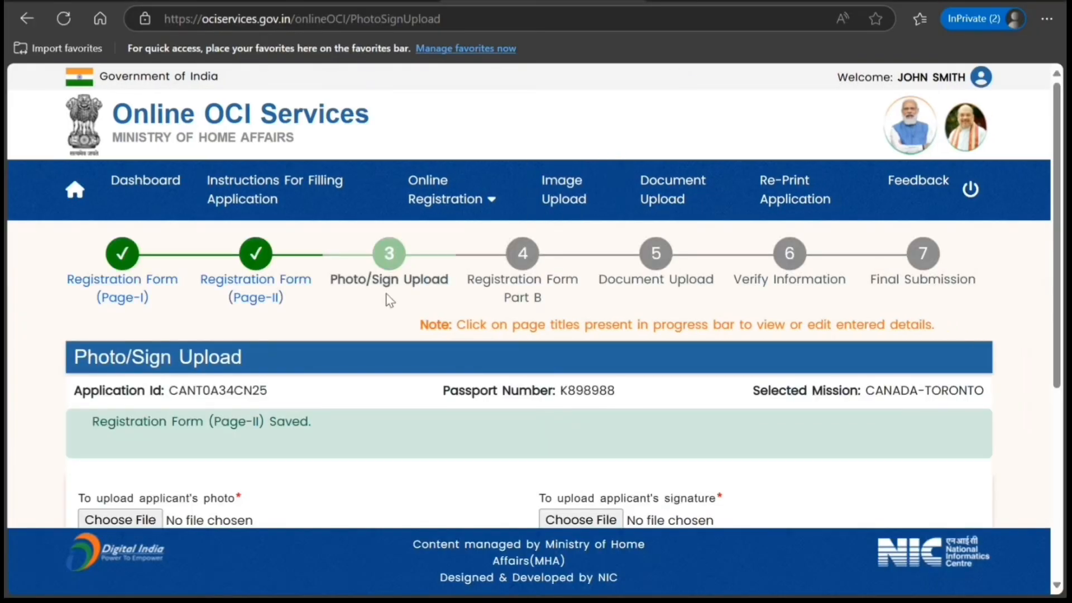
scroll(324, 302, "down", 4)
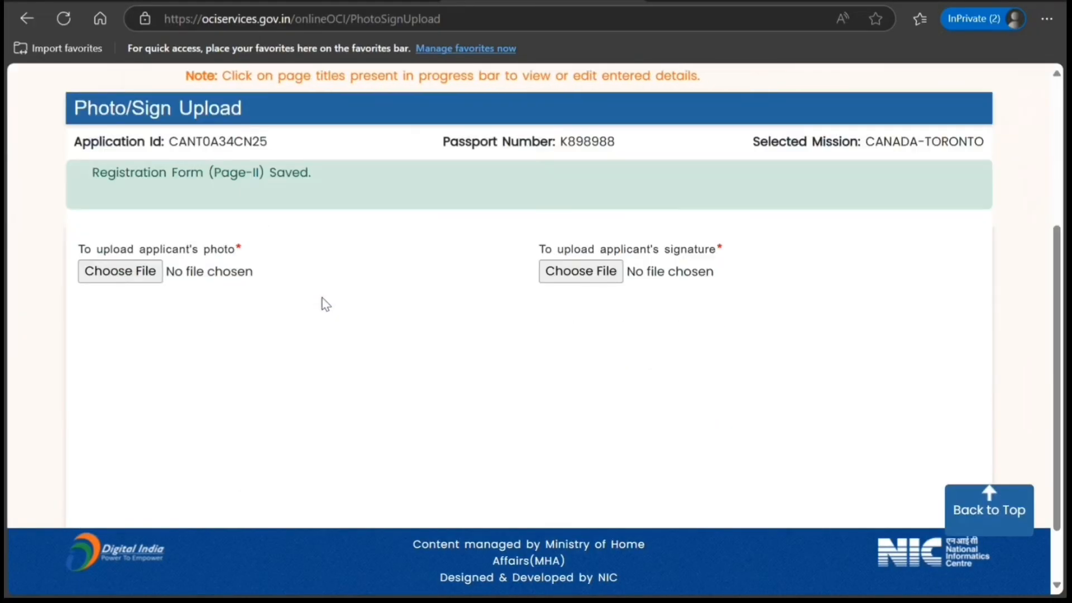
scroll(324, 303, "up", 2)
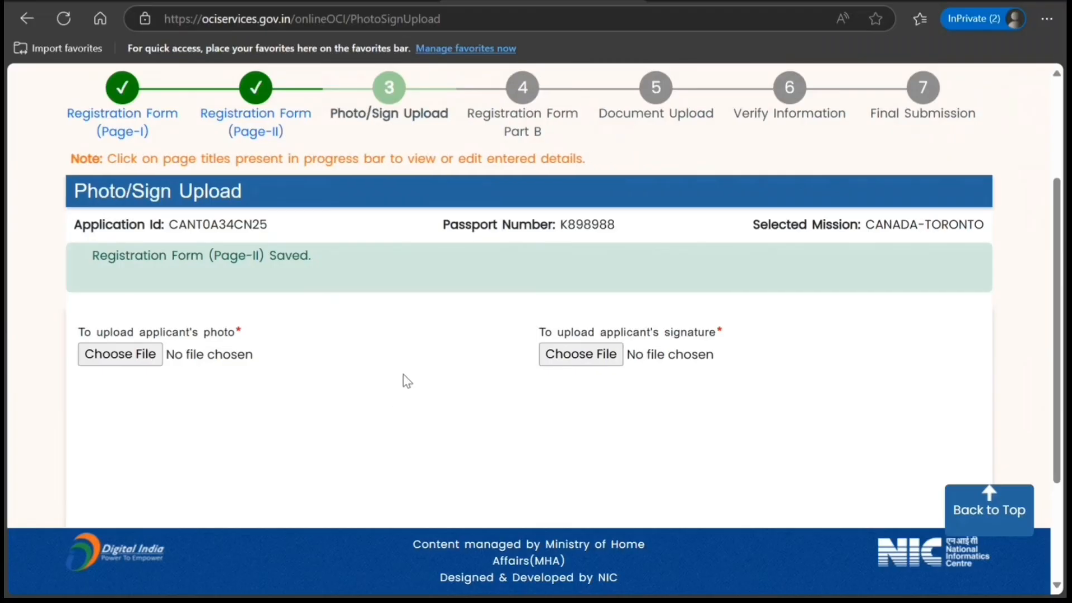
scroll(400, 383, "up", 2)
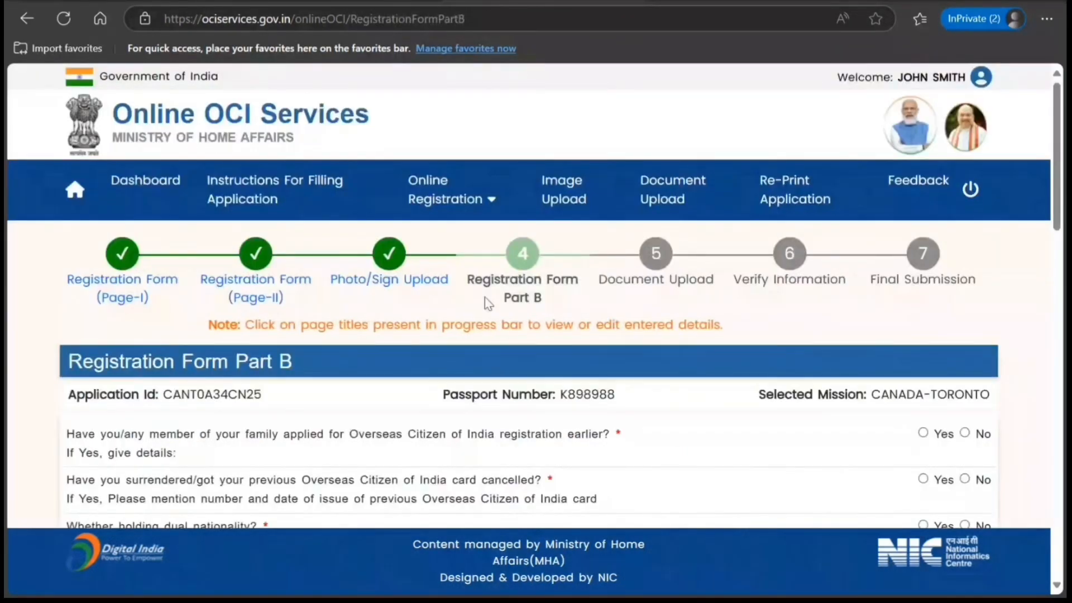
- Answer No in Part B to earlier OCI applications, cancelled OCI card, dual nationality, asylum, and the applicant's past Pakistan or Bangladesh citizenship
scroll(360, 323, "down", 3)
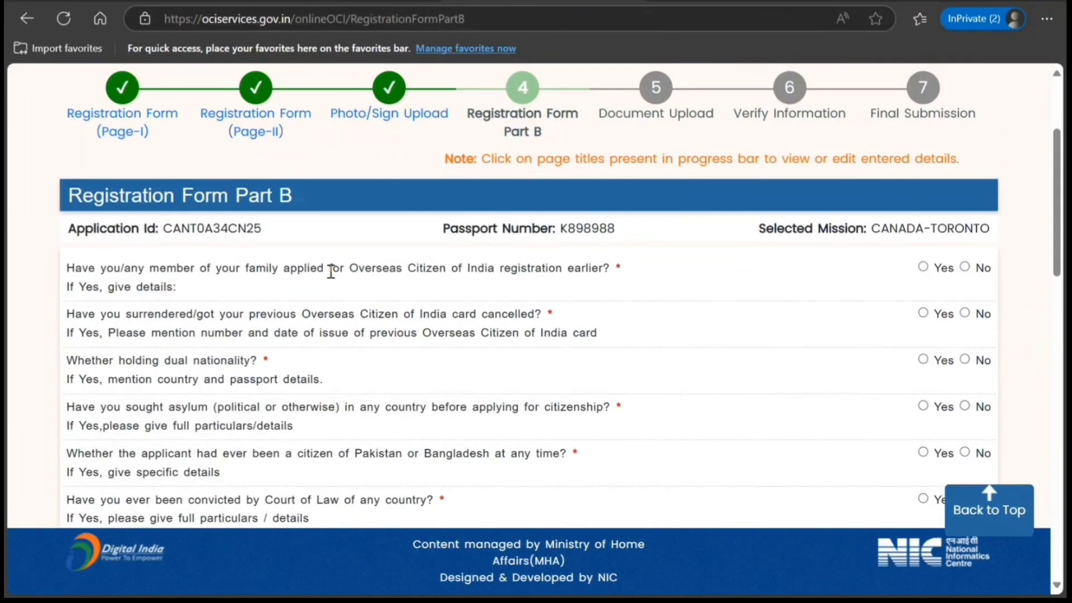
left_click(965, 267)
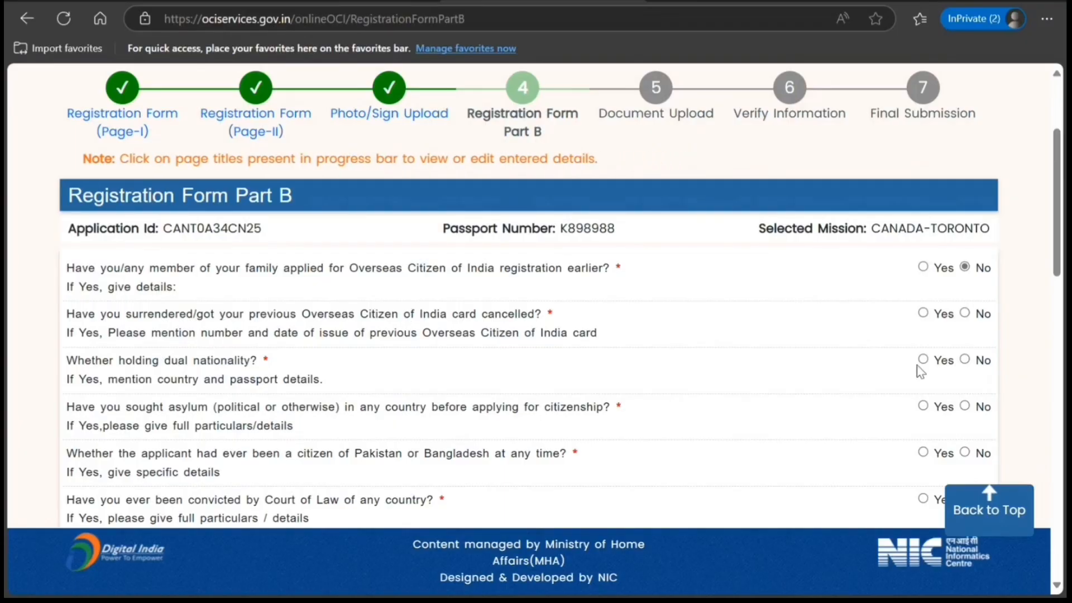
left_click(965, 312)
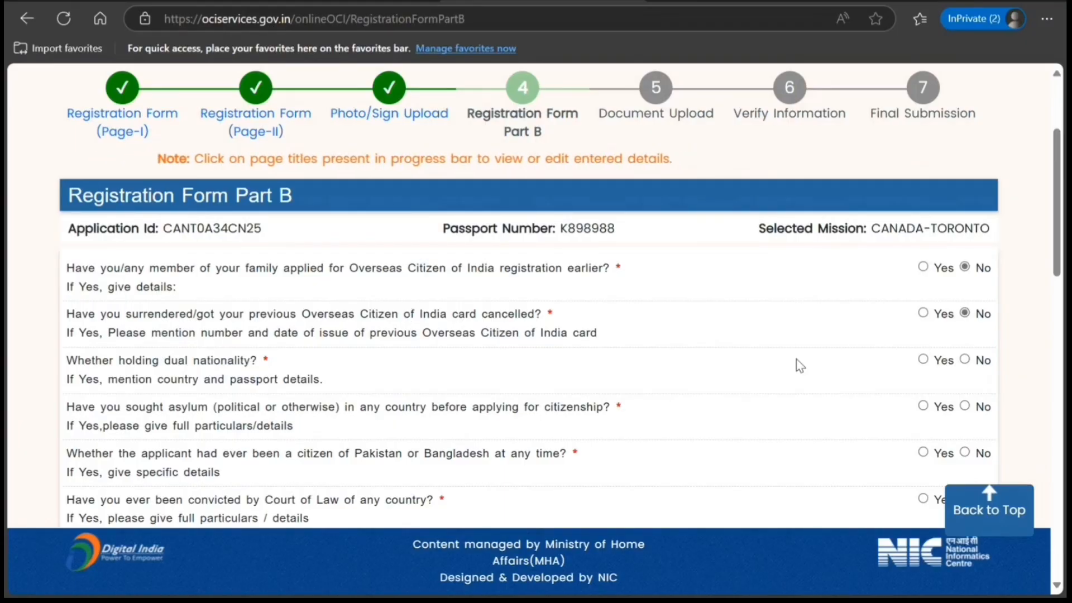
scroll(802, 365, "down", 3)
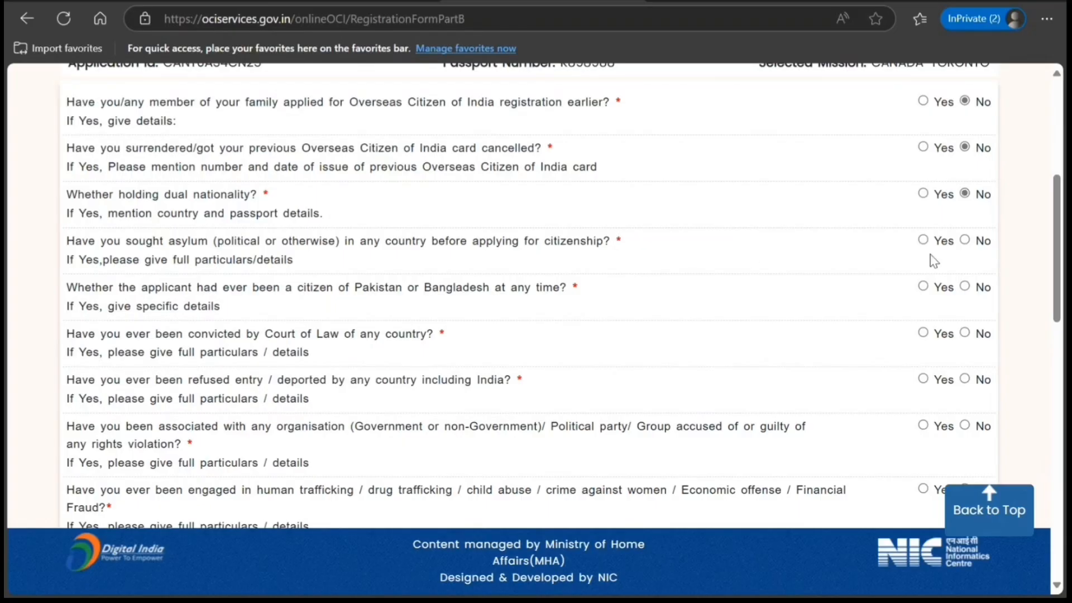
left_click(965, 240)
left_click(966, 287)
- Answer No to the questions on court convictions, refused entry or deportation, and association with organisations accused of rights violations
scroll(910, 318, "down", 1)
scroll(910, 318, "down", 2)
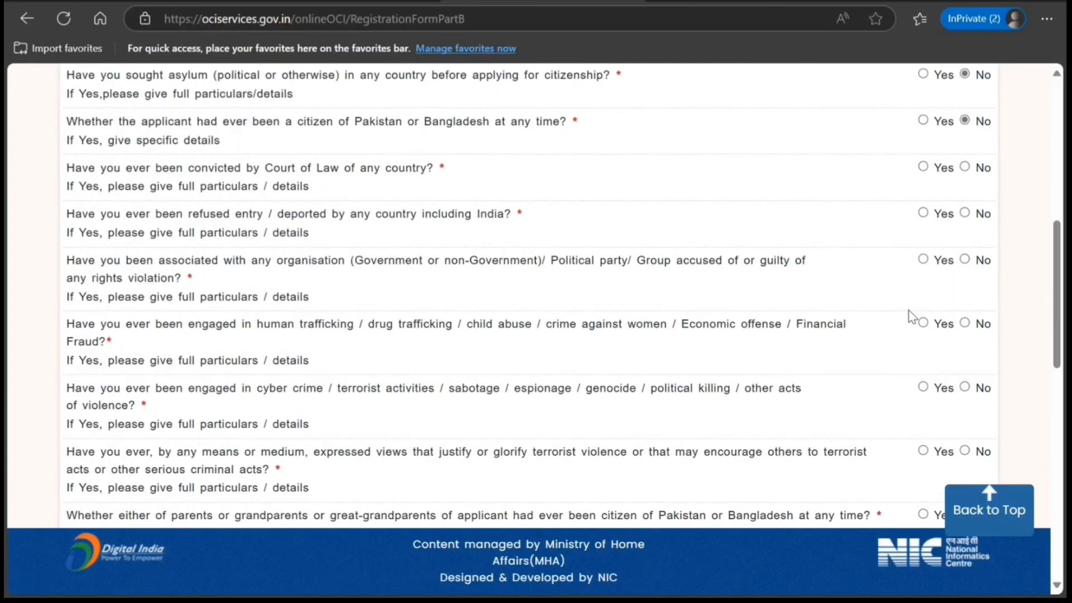
left_click(963, 215)
scroll(886, 310, "down", 3)
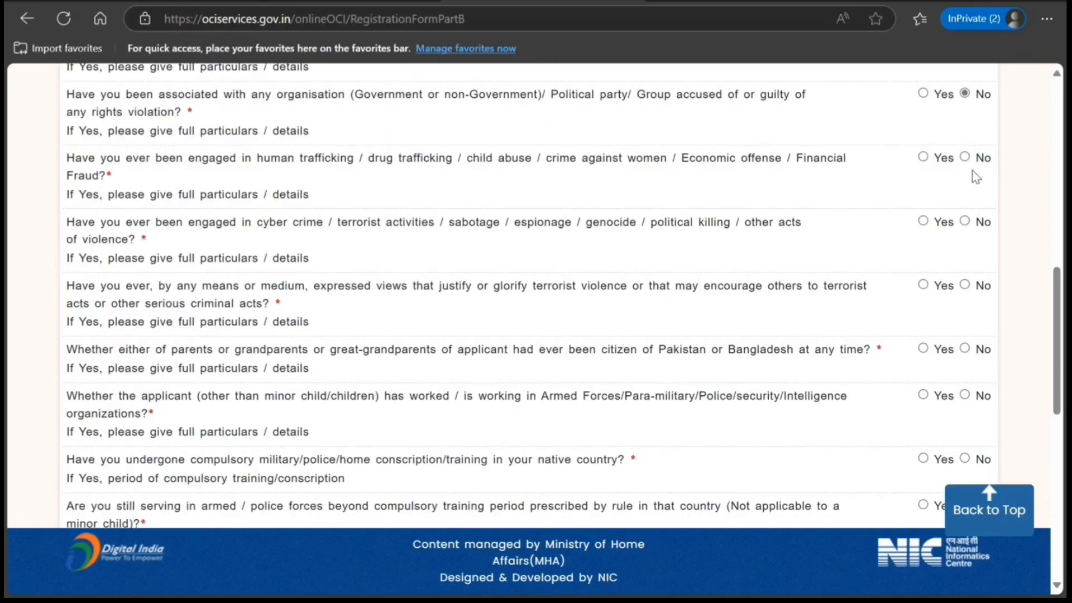
- Answer No to the questions on trafficking or fraud, cyber crime or terrorism, glorifying terrorist violence, and parents' or grandparents' Pakistan or Bangladesh citizenship
left_click(965, 157)
left_click(964, 221)
left_click(964, 284)
scroll(890, 314, "down", 4)
left_click(964, 99)
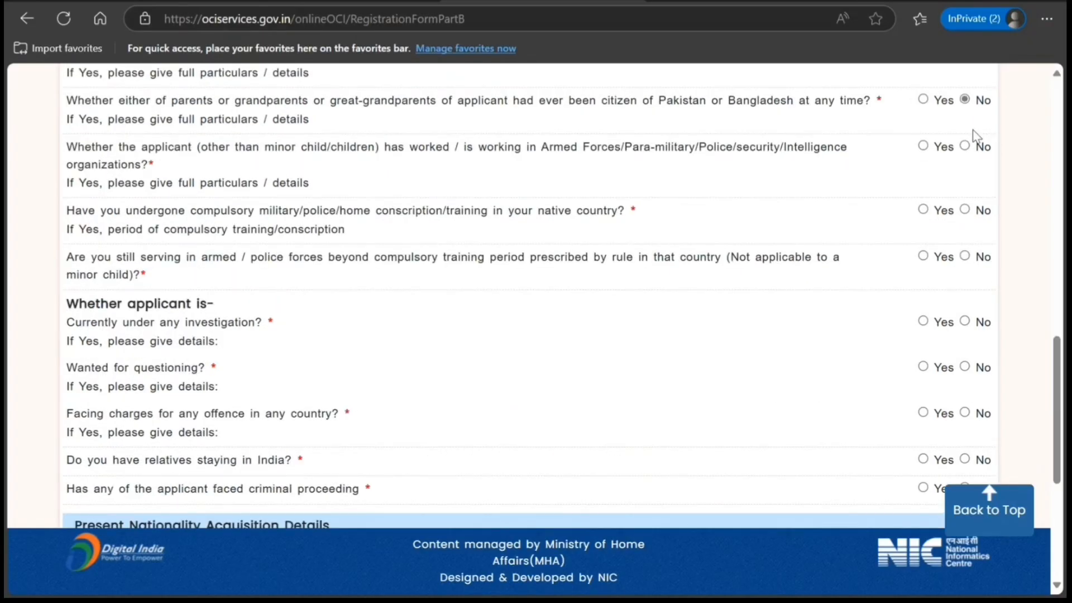
- Answer No to the questions on armed forces or police work, compulsory military training, and continued service beyond the compulsory period
left_click(965, 146)
left_click(964, 210)
left_click(965, 257)
- Answer No to the questions on current investigation, wanted for questioning, facing charges, relatives in India, and criminal proceedings
scroll(837, 288, "down", 1)
scroll(836, 286, "down", 1)
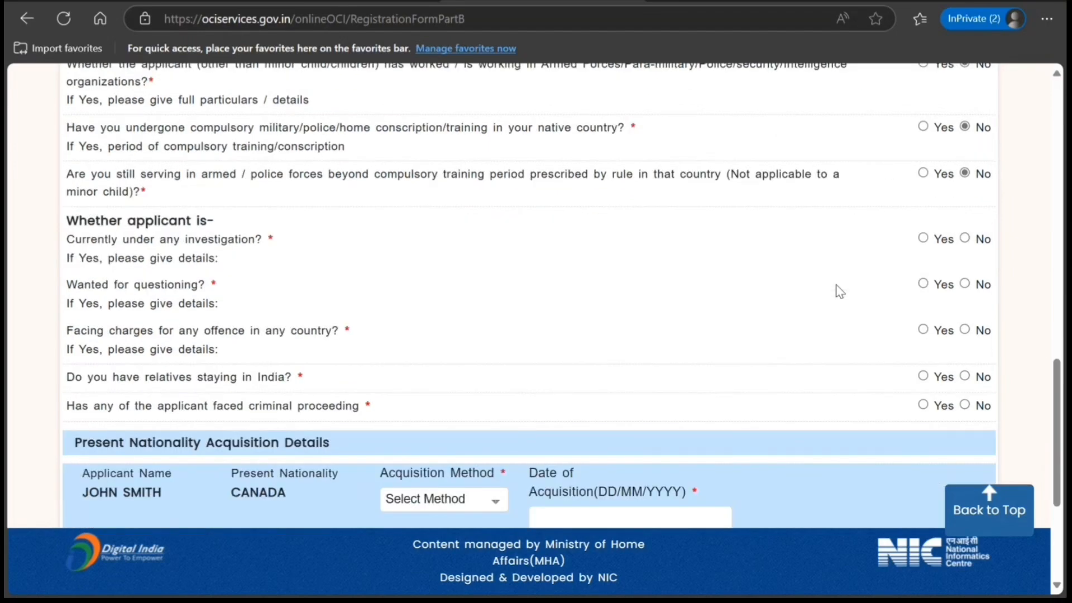
left_click(965, 238)
left_click(964, 284)
- Set the present nationality's acquisition method to Naturalization and its date of acquisition to 01/01/2025
scroll(960, 286, "down", 3)
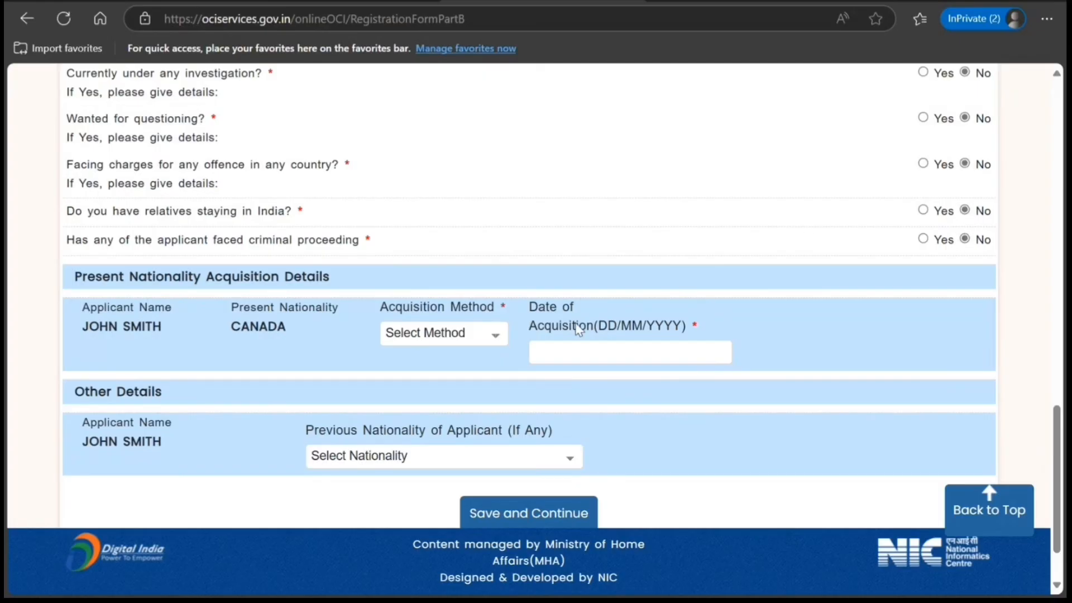
left_click(492, 335)
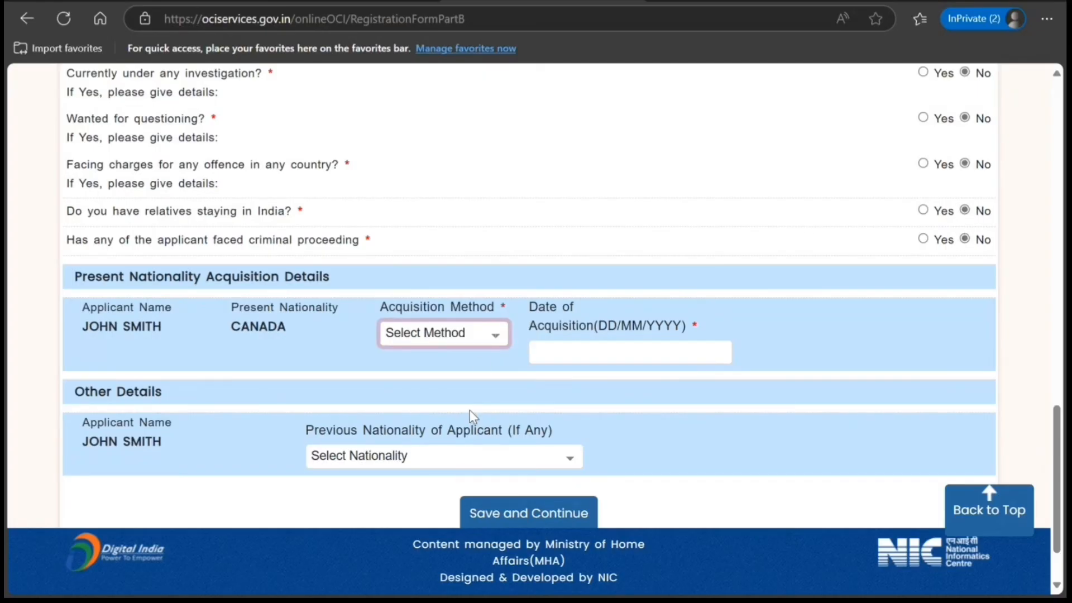
left_click(461, 474)
left_click(595, 348)
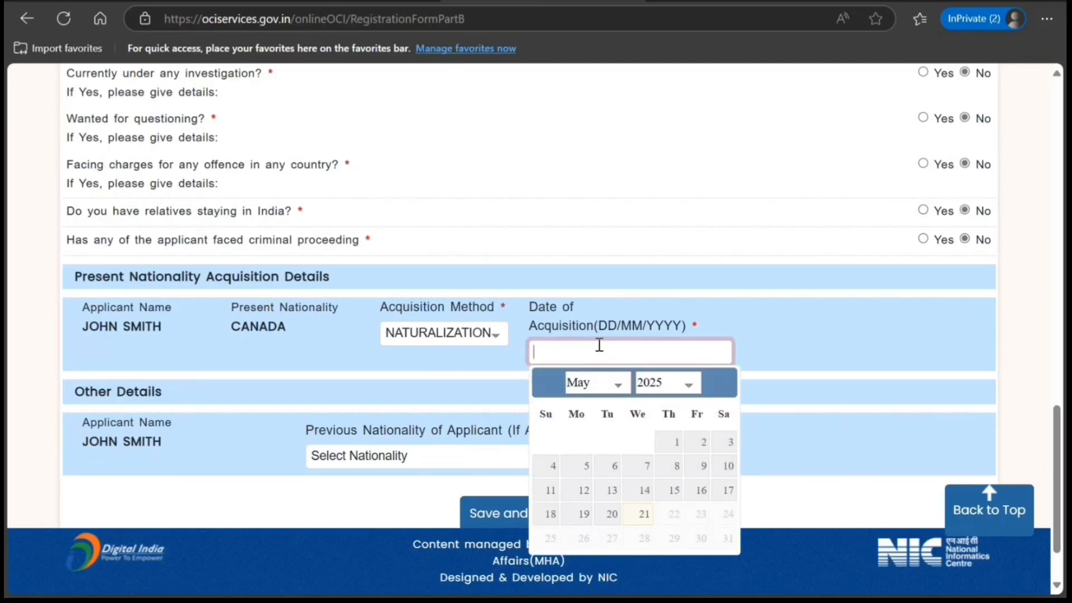
left_click(620, 385)
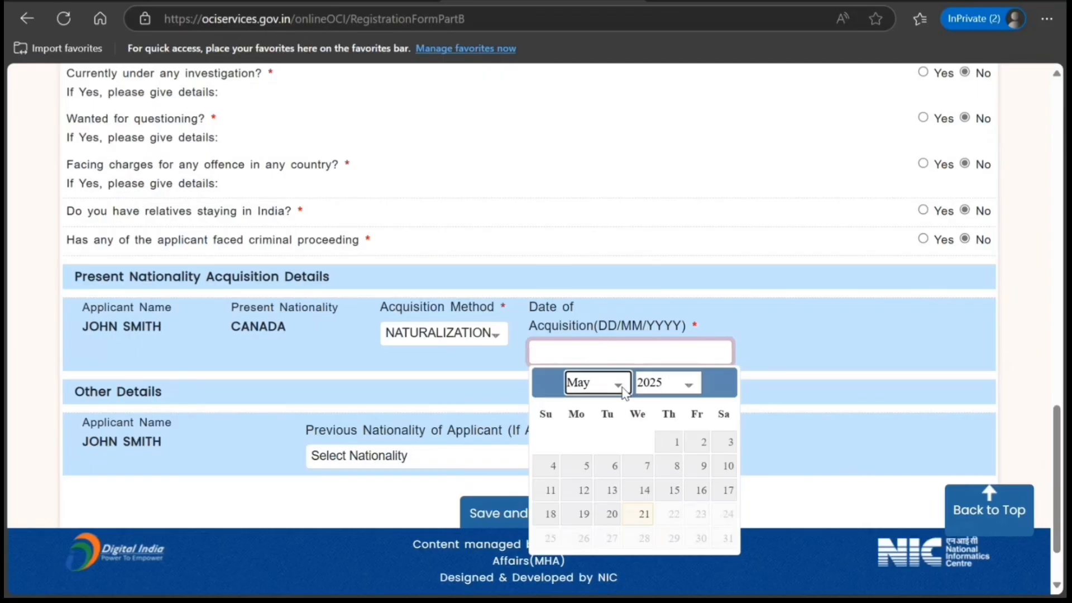
left_click(603, 420)
left_click(647, 444)
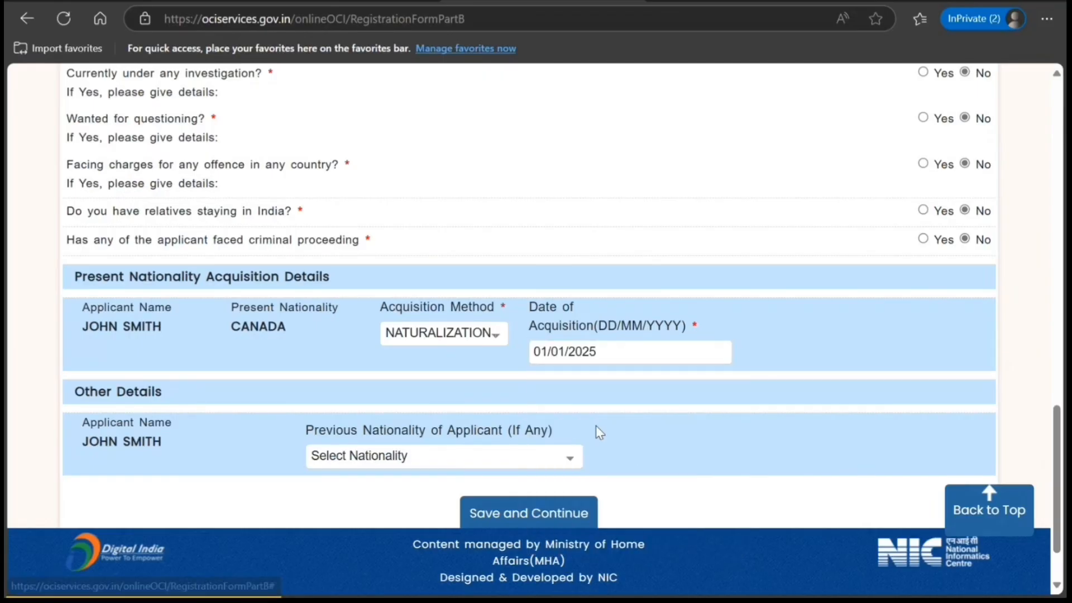
- Set the applicant's previous nationality to India, enter the renunciated passport number, and save Part B to continue
left_click(507, 457)
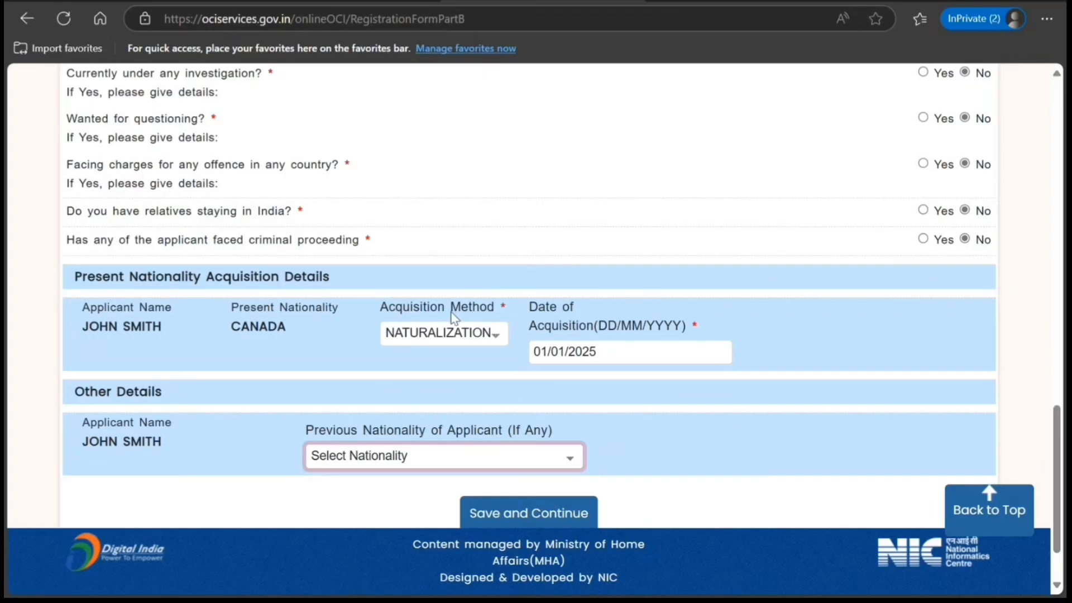
type("india")
left_click(522, 516)
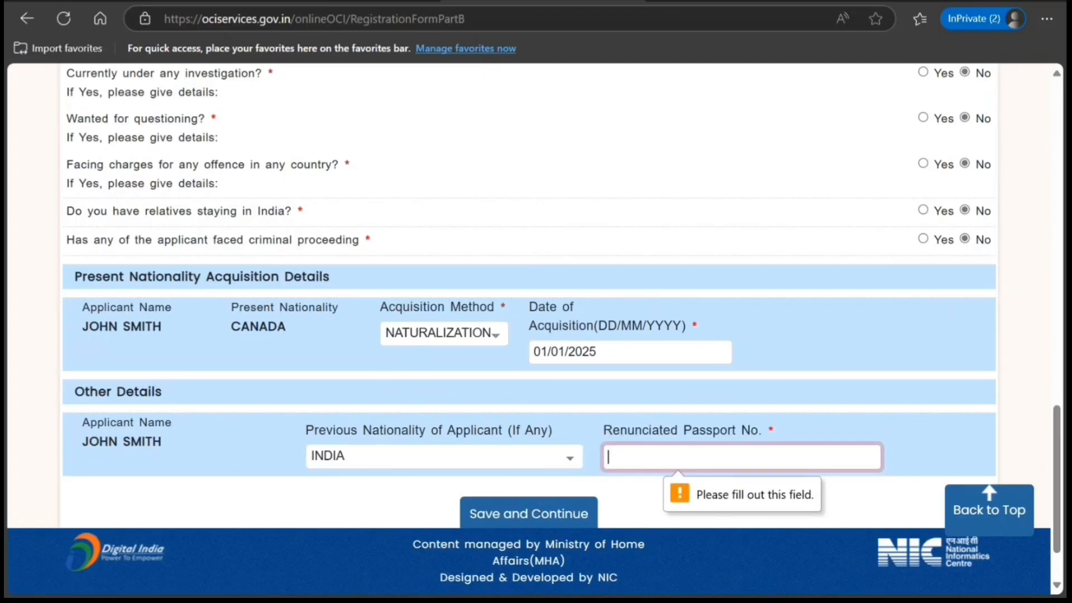
type("K89898989898")
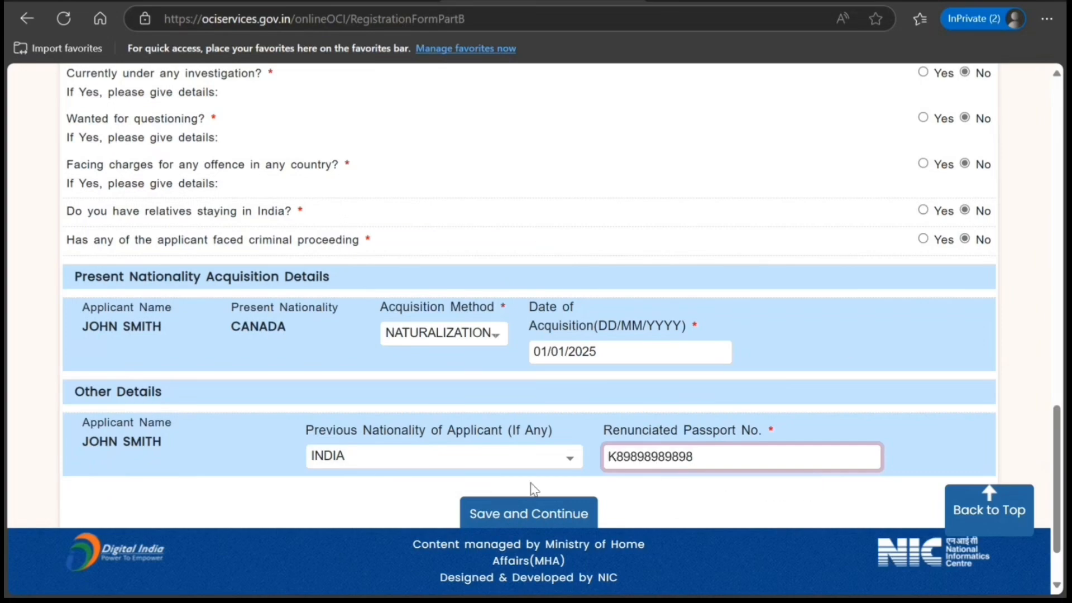
left_click(522, 511)
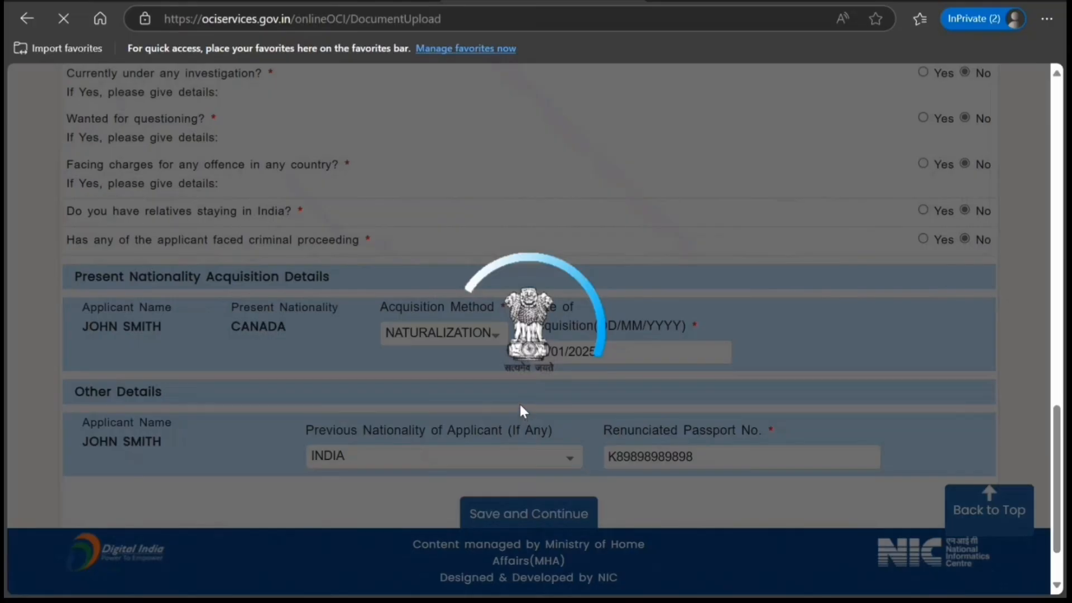
- Examine the document choices for proof of present citizenship, evidence of address, and evidence of self, parents, grandparents or great grandparents
scroll(468, 375, "down", 4)
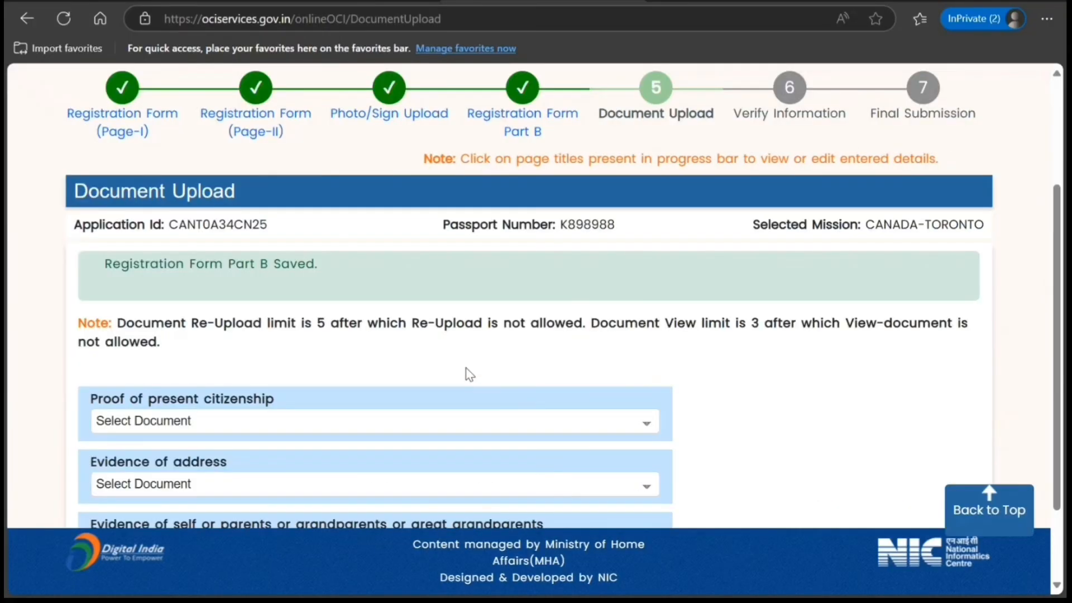
scroll(467, 373, "down", 1)
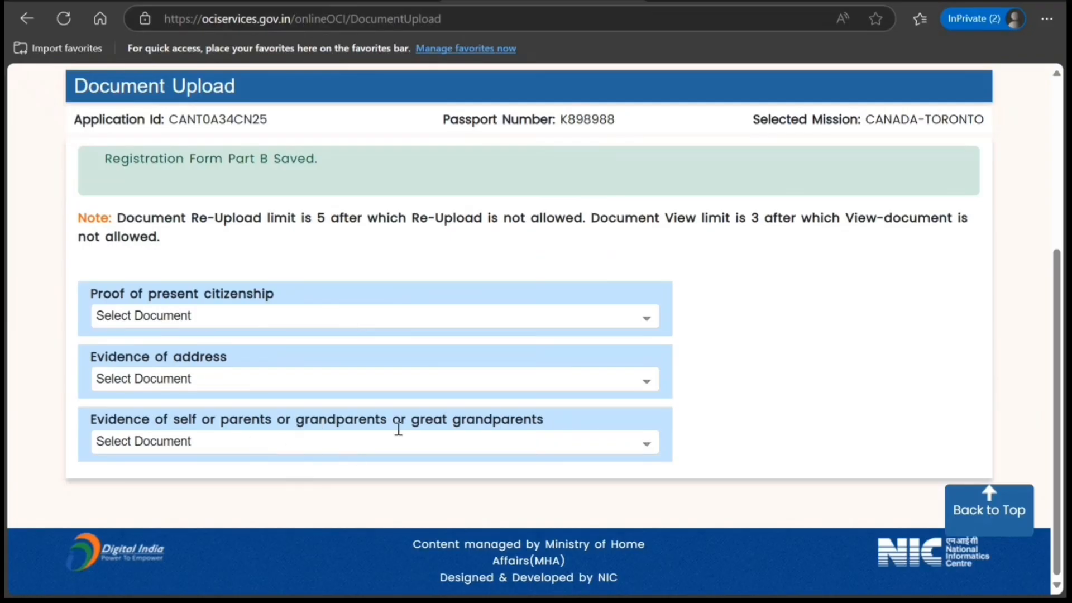
left_click(416, 452)
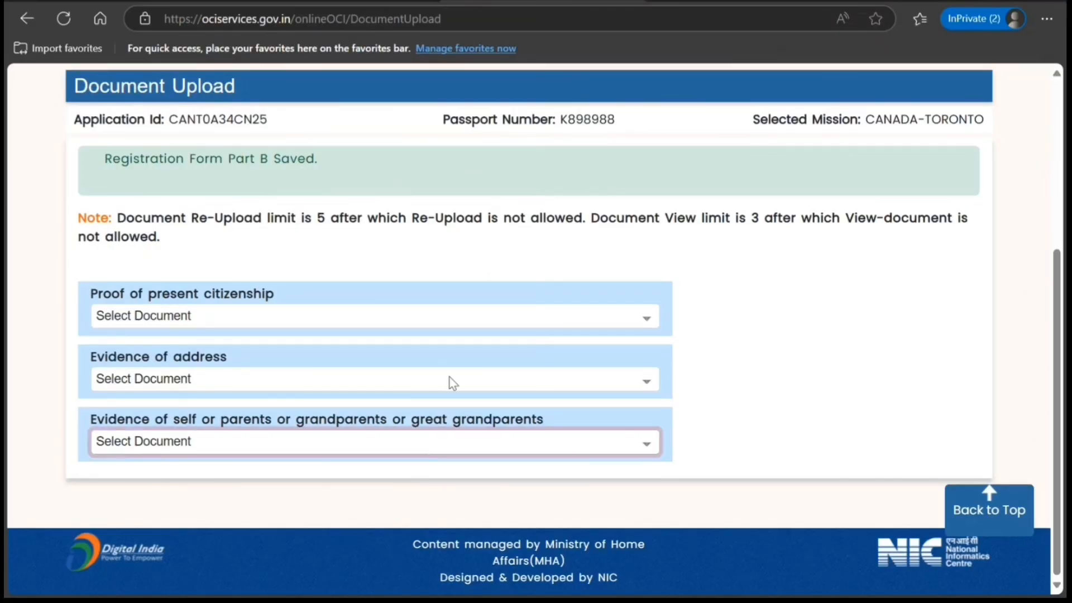
left_click(430, 384)
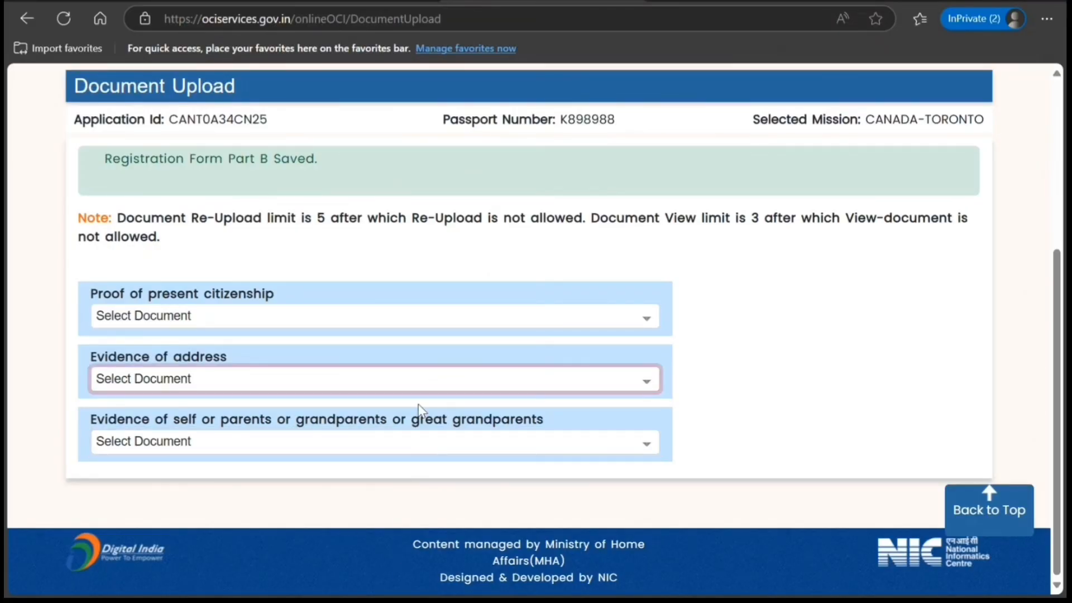
left_click(438, 317)
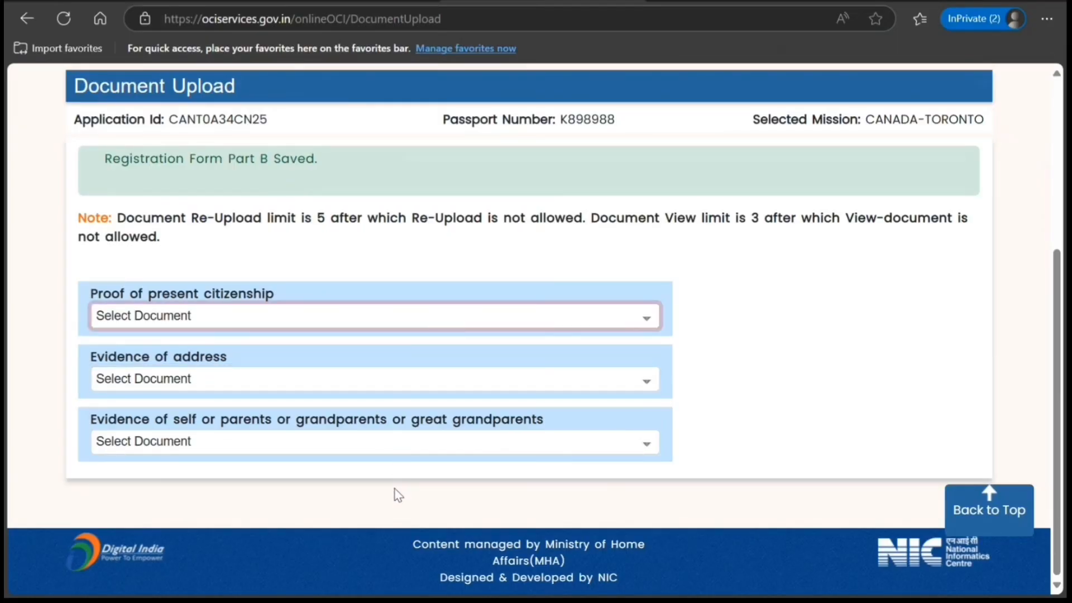
left_click(723, 249)
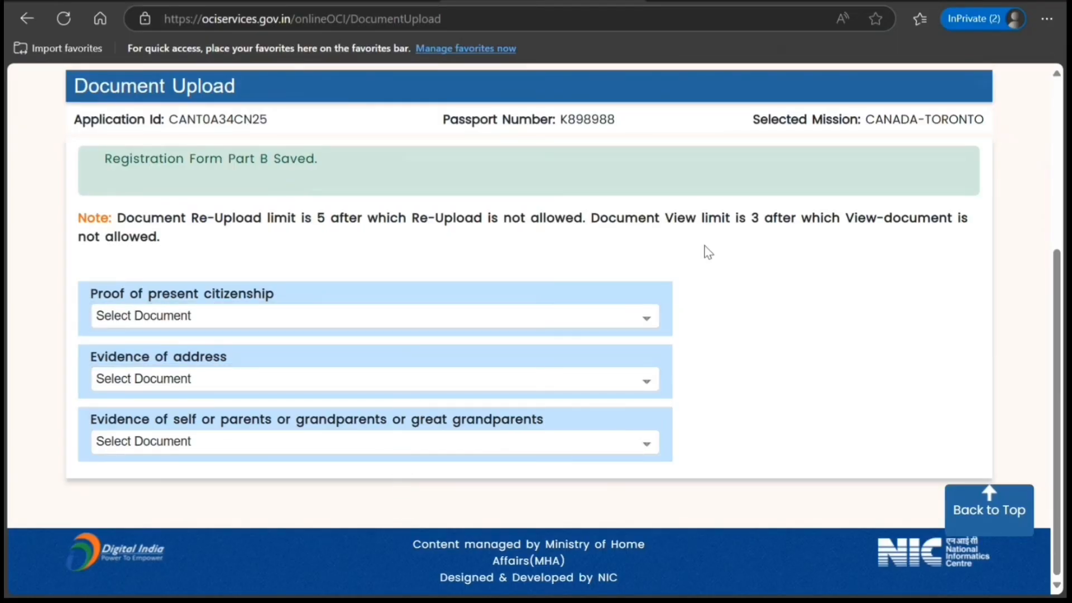
scroll(706, 250, "up", 5)
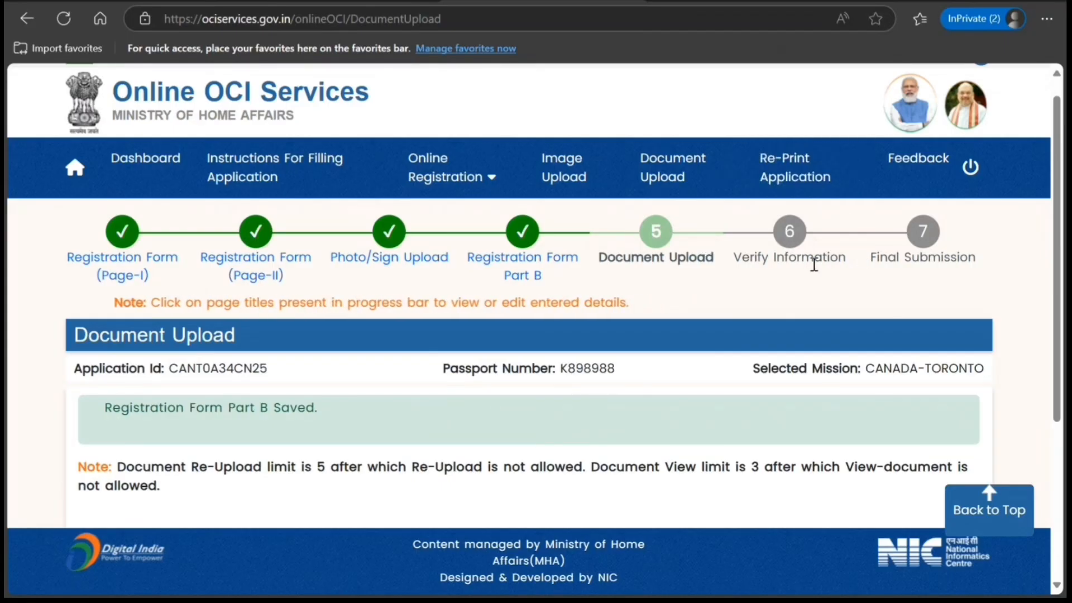